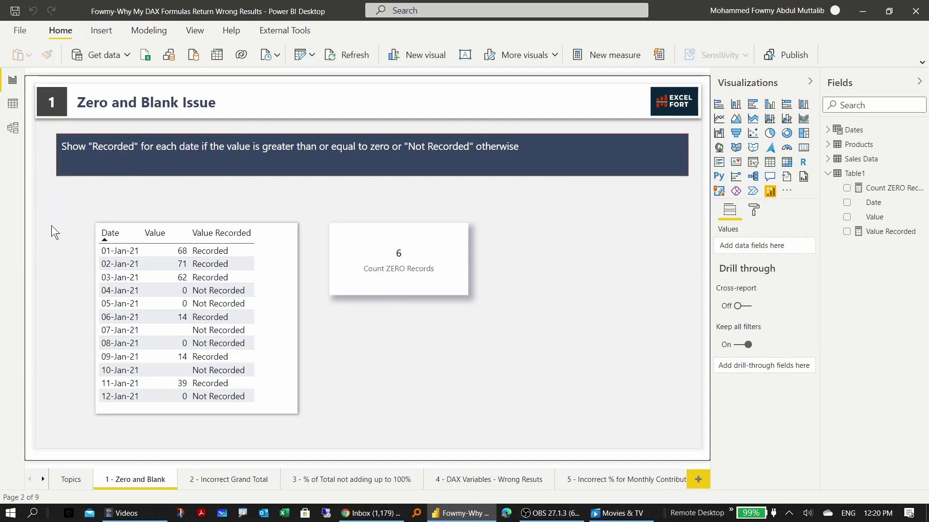
- Check Table1's raw data, and change the Value Recorded measure's BLANK() comparison to strict equality (==)
{"action": "left_click", "coordinate": [12, 103]}
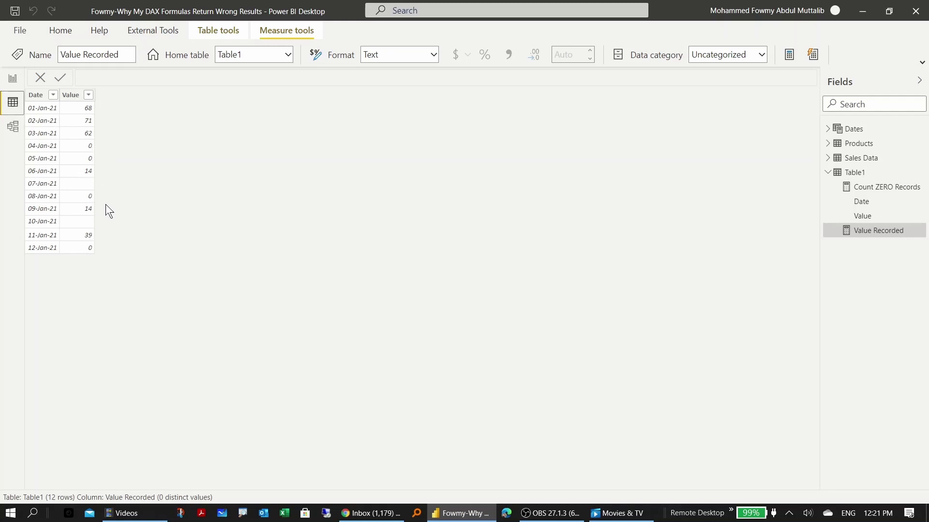
{"action": "left_click", "coordinate": [12, 78]}
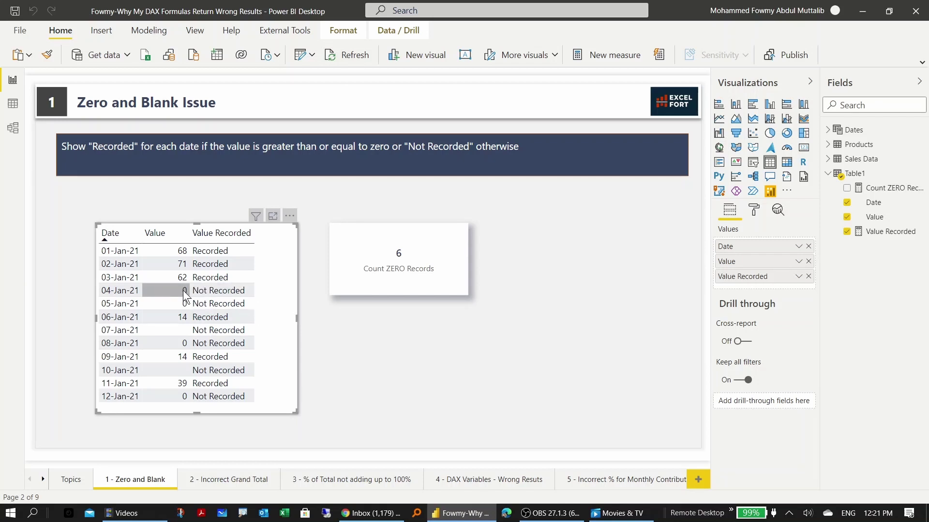
{"action": "left_click", "coordinate": [888, 231]}
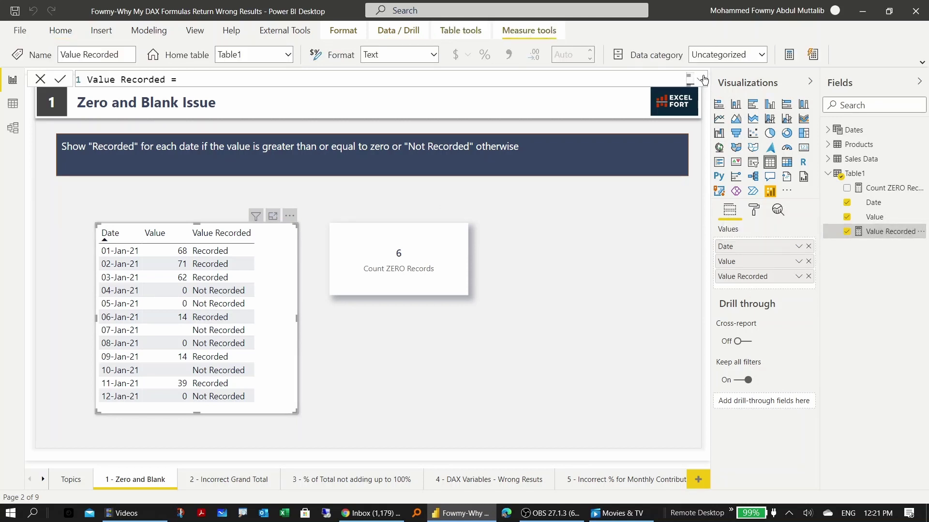
{"action": "left_click", "coordinate": [703, 79]}
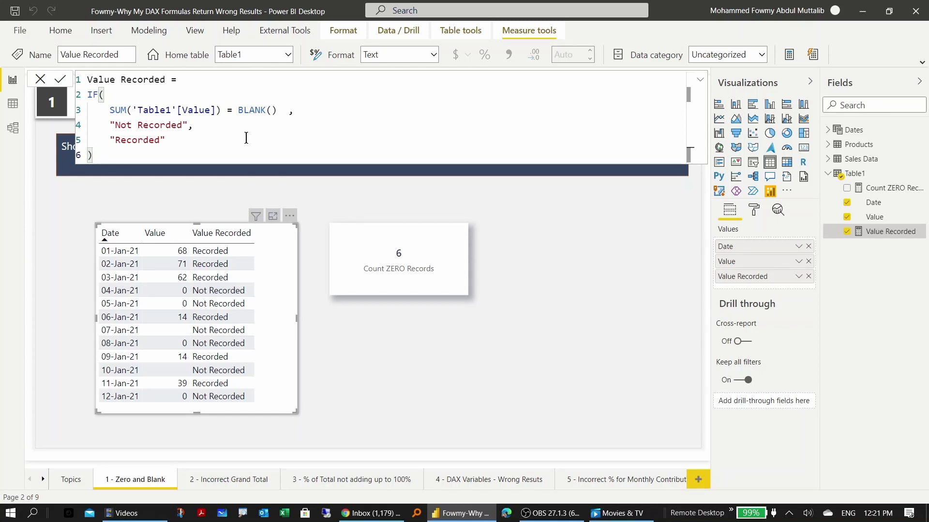
{"action": "left_click", "coordinate": [231, 109]}
{"action": "type", "text": "="}
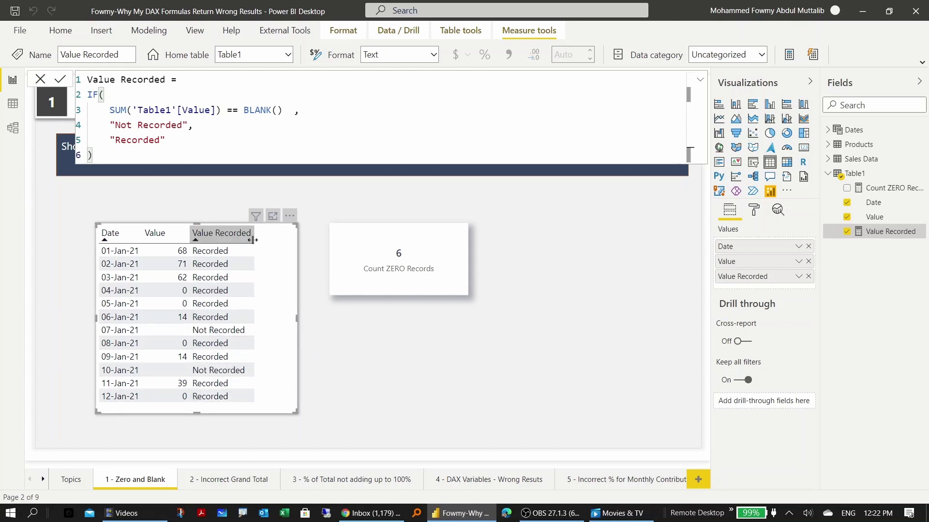
- Replace the == BLANK() comparison in the Value Recorded measure with ISBLANK( SUM('Table1'[Value])) and commit the formula
{"action": "left_click", "coordinate": [227, 111]}
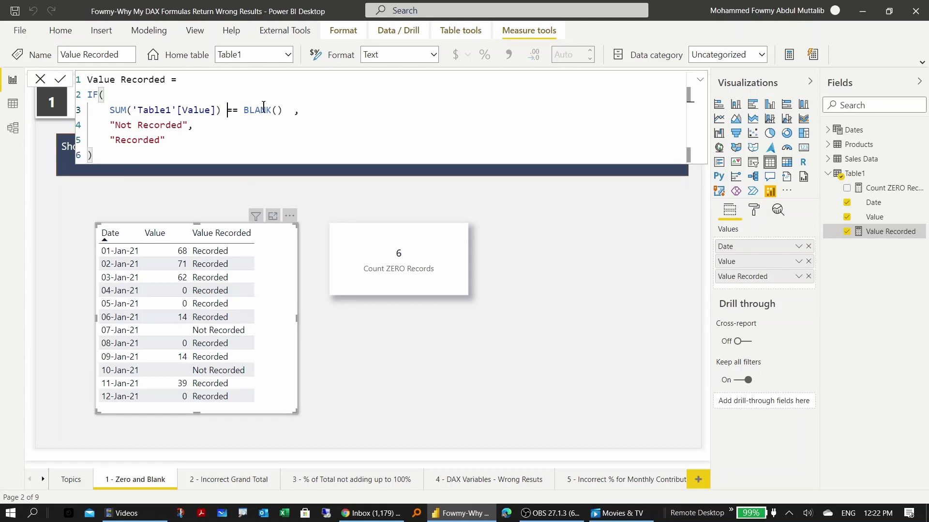
{"action": "left_click", "coordinate": [283, 110], "text": "shift"}
{"action": "key", "text": "BackSpace"}
{"action": "key", "text": "BackSpace"}
{"action": "key", "text": "Left"}
{"action": "key", "text": "Left"}
{"action": "key", "text": "Left"}
{"action": "key", "text": "Left"}
{"action": "key", "text": "Left"}
{"action": "key", "text": "Left"}
{"action": "key", "text": "Left"}
{"action": "key", "text": "Left"}
{"action": "key", "text": "Left"}
{"action": "key", "text": "Left"}
{"action": "key", "text": "Left"}
{"action": "key", "text": "Left"}
{"action": "key", "text": "Left"}
{"action": "key", "text": "Left"}
{"action": "key", "text": "Left"}
{"action": "key", "text": "Left"}
{"action": "key", "text": "Left"}
{"action": "key", "text": "Left"}
{"action": "key", "text": "Left"}
{"action": "key", "text": "Left"}
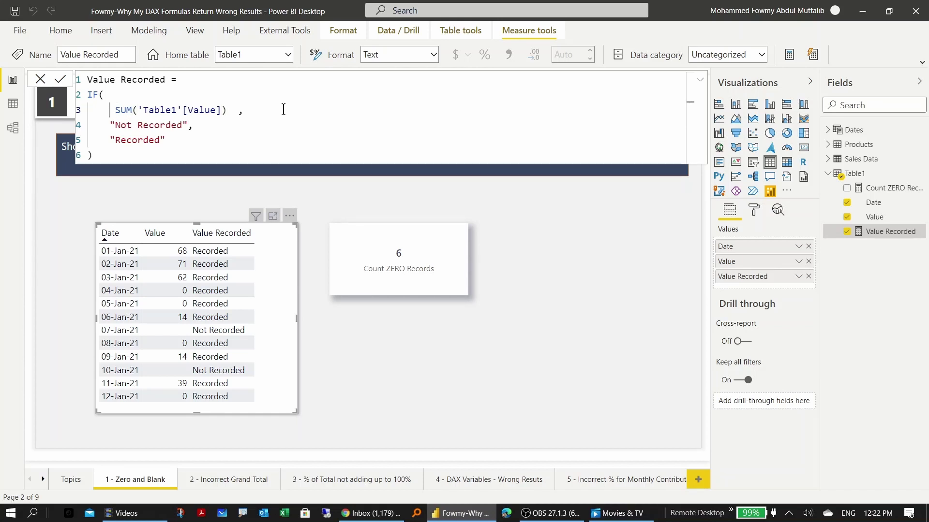
{"action": "type", "text": "ISBL"}
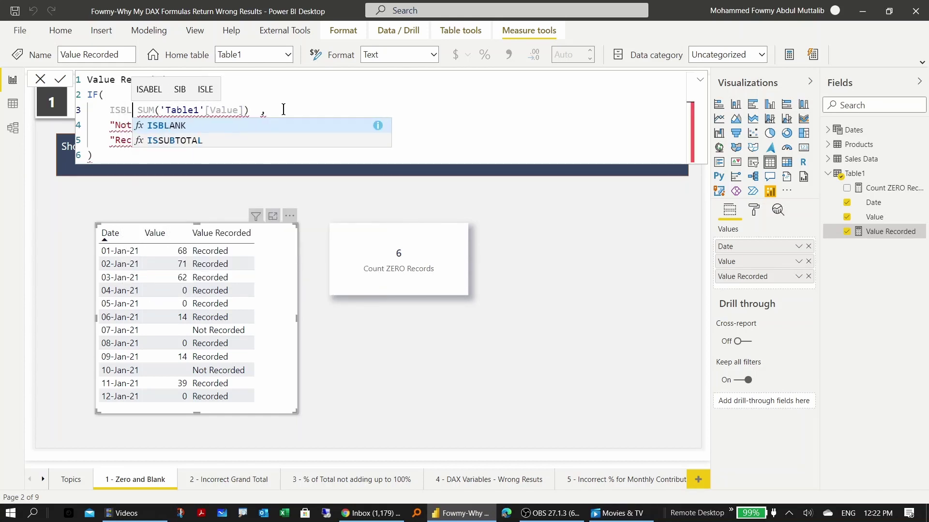
{"action": "key", "text": "Tab"}
{"action": "left_click", "coordinate": [284, 110]}
{"action": "type", "text": ")"}
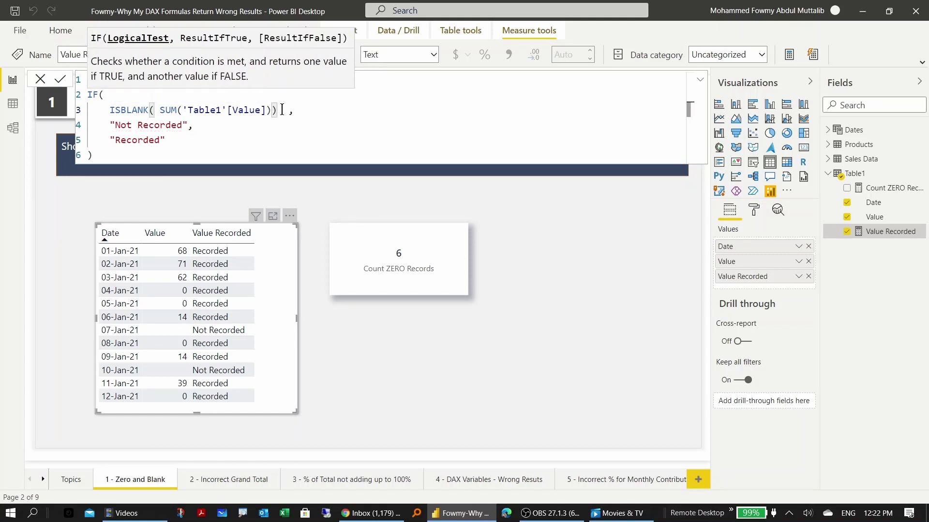
{"action": "key", "text": "Return"}
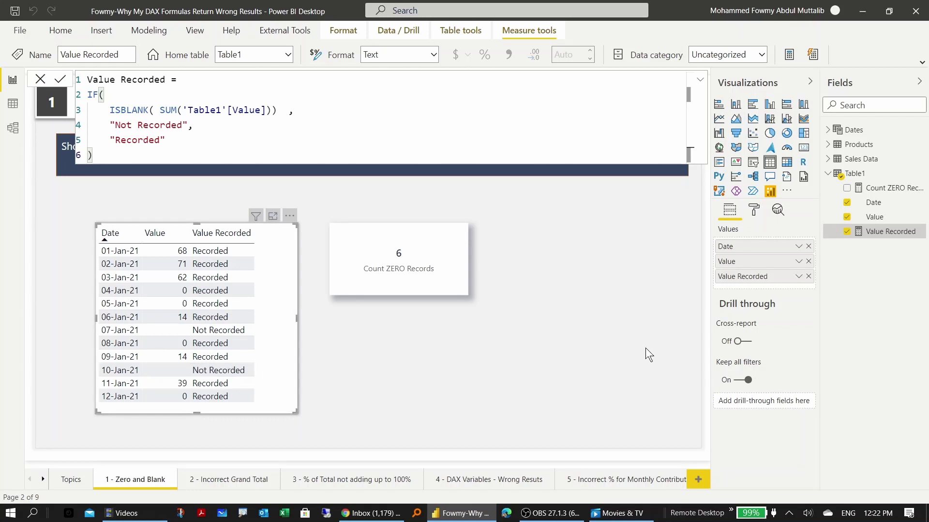
- Change the filter in the Count ZERO Records measure to Table1[Value] == 0 and commit it
{"action": "left_click", "coordinate": [464, 287]}
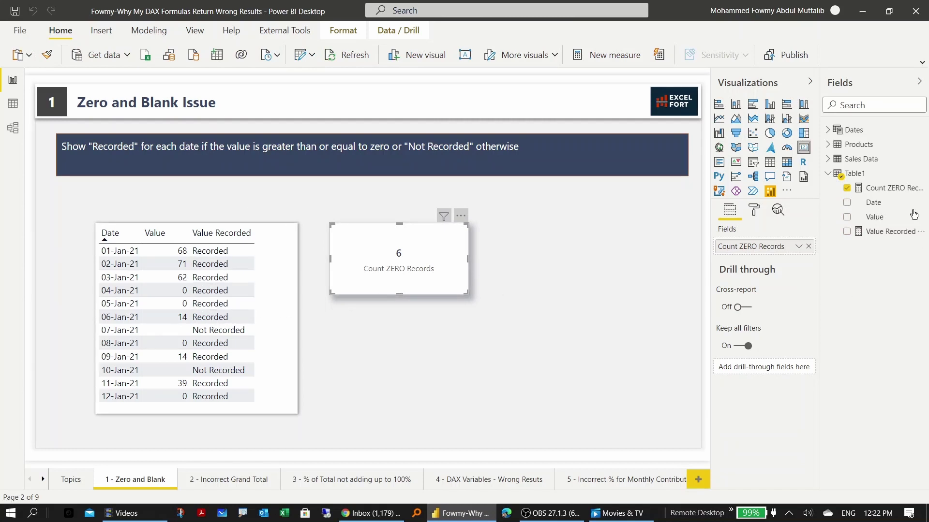
{"action": "left_click", "coordinate": [883, 188]}
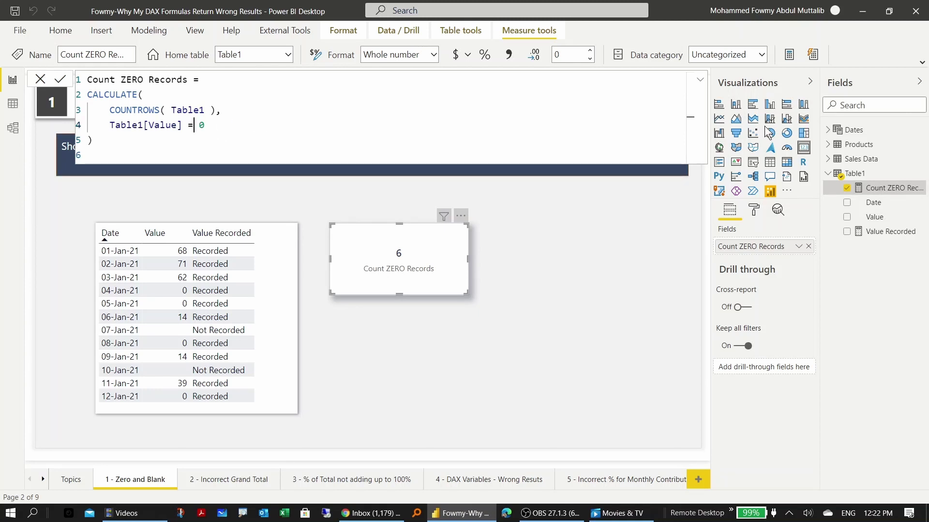
{"action": "type", "text": "="}
{"action": "left_click", "coordinate": [62, 79]}
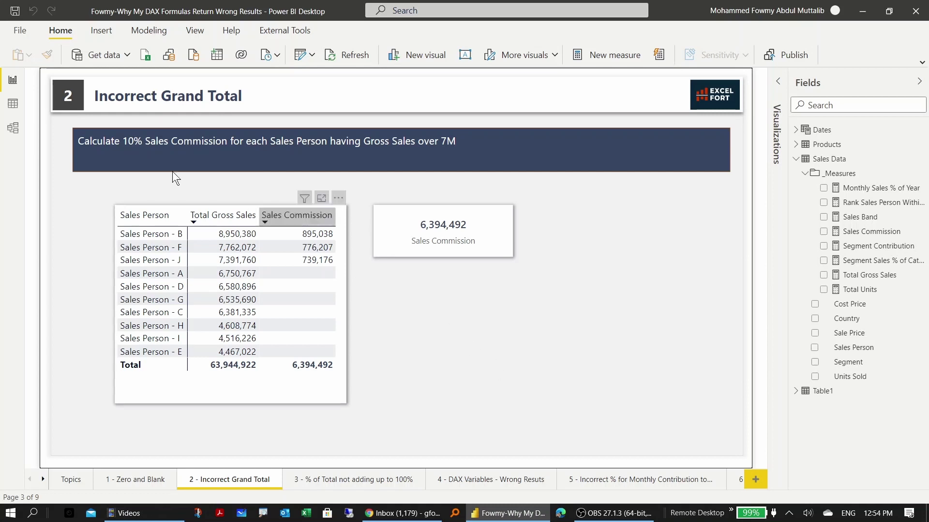
- Review the data model's table relationships and the formula of the Total Gross Sales measure
{"action": "left_click", "coordinate": [12, 128]}
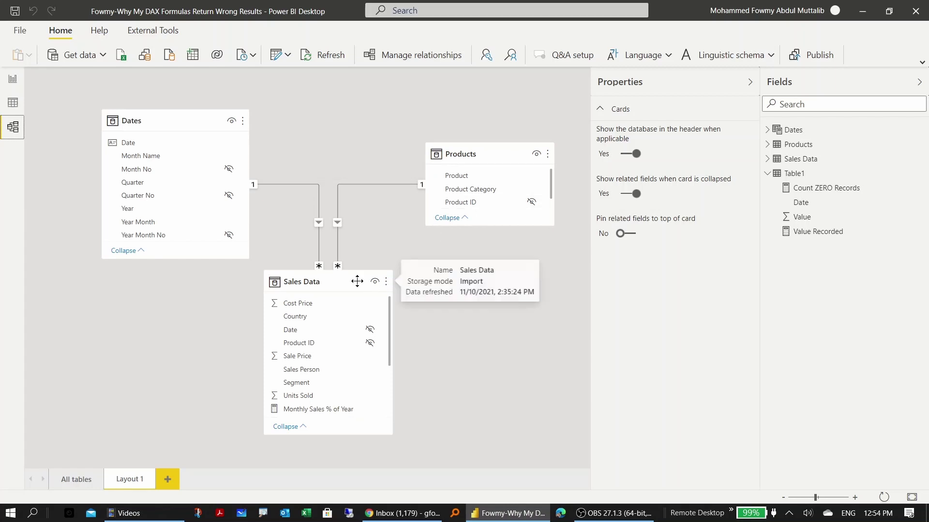
{"action": "left_click", "coordinate": [13, 103]}
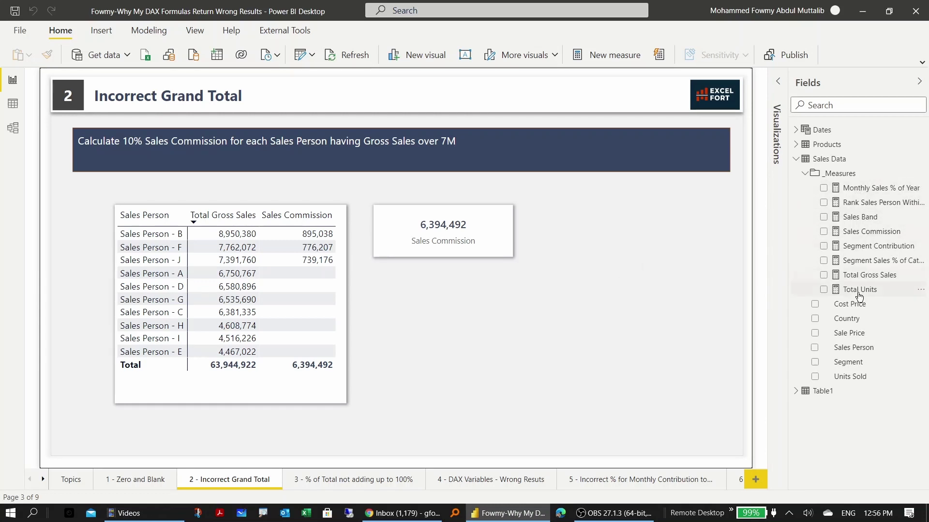
{"action": "left_click", "coordinate": [866, 275]}
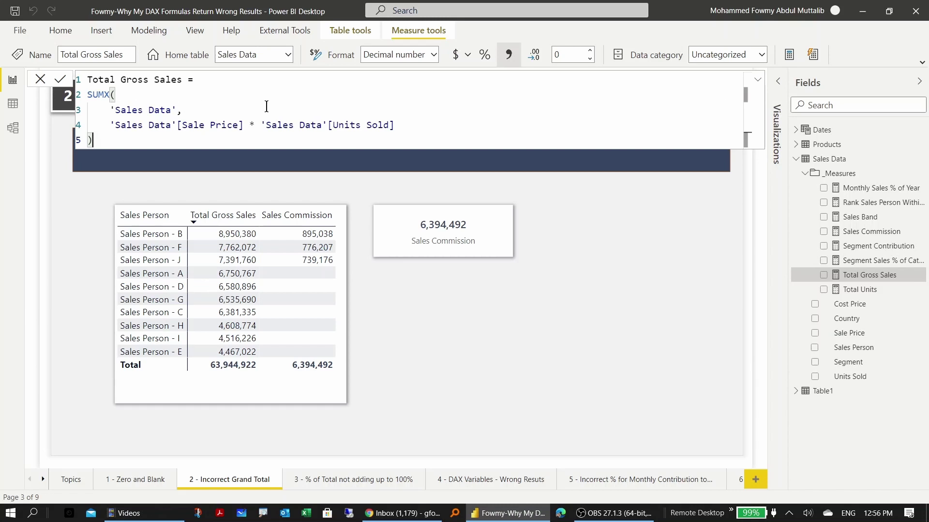
{"action": "left_click", "coordinate": [317, 406]}
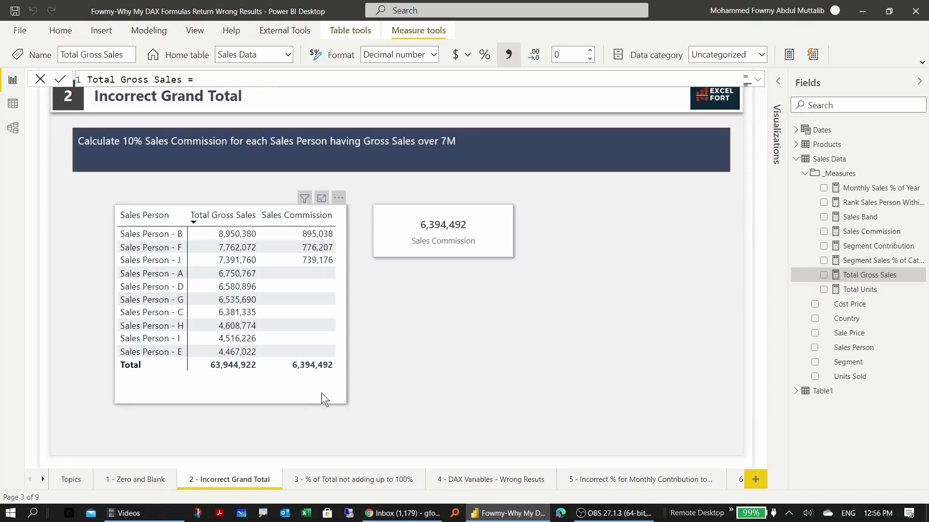
- Open the full Sales Commission formula and examine its [Total Gross Sales] condition against the table's commission rows and total
{"action": "left_click", "coordinate": [322, 393]}
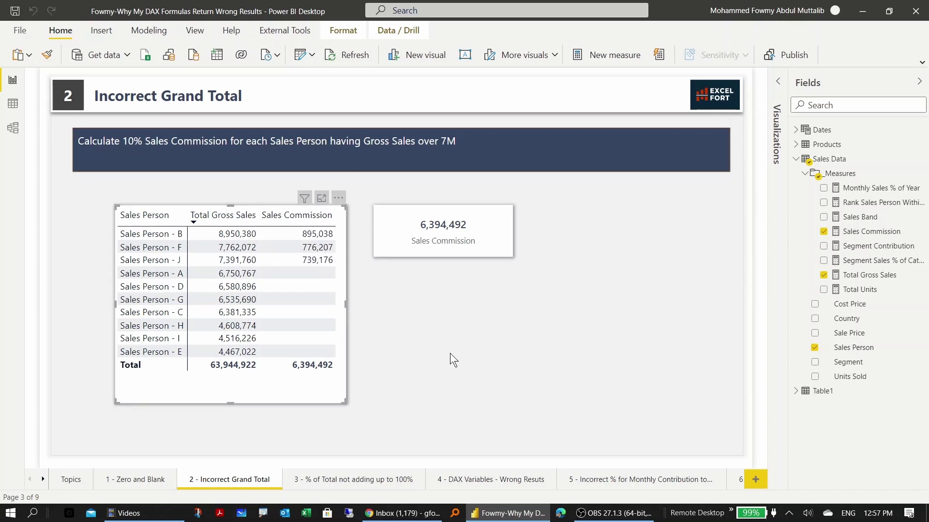
{"action": "left_click", "coordinate": [861, 231]}
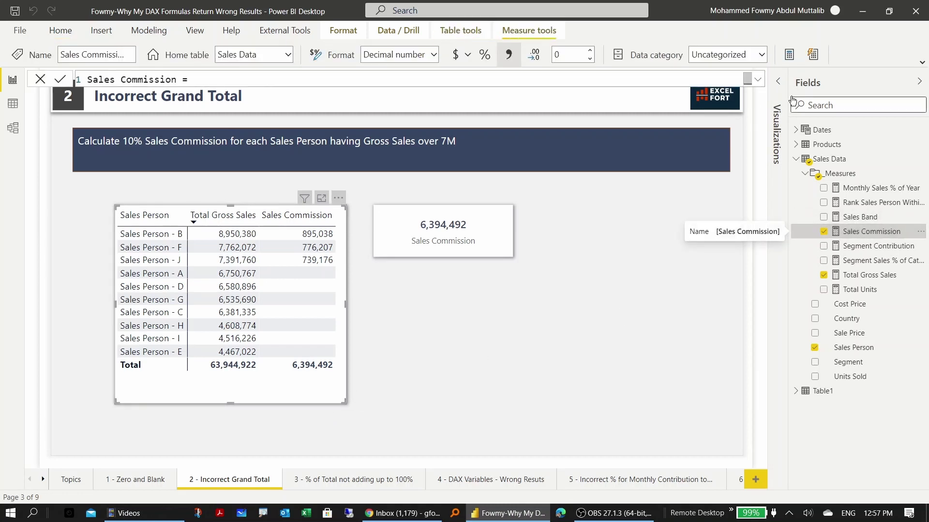
{"action": "left_click", "coordinate": [758, 80]}
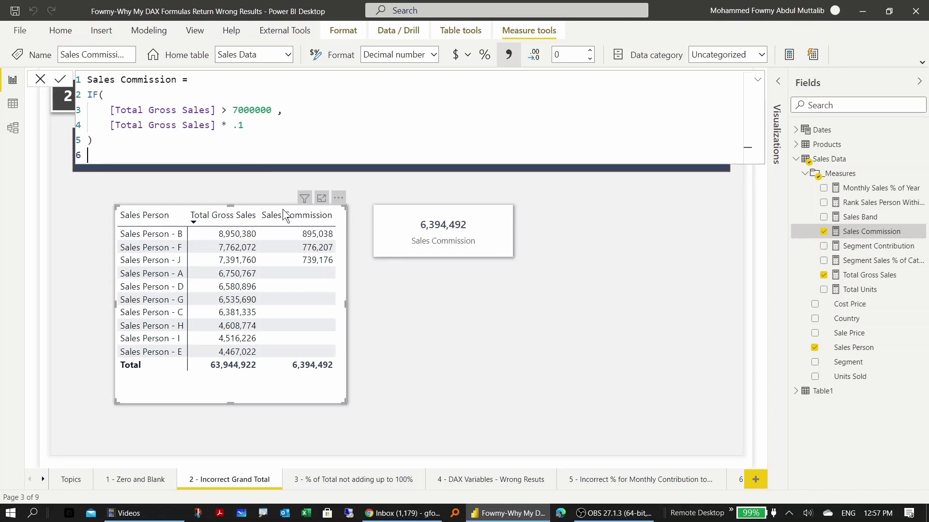
{"action": "mouse_move", "coordinate": [315, 232]}
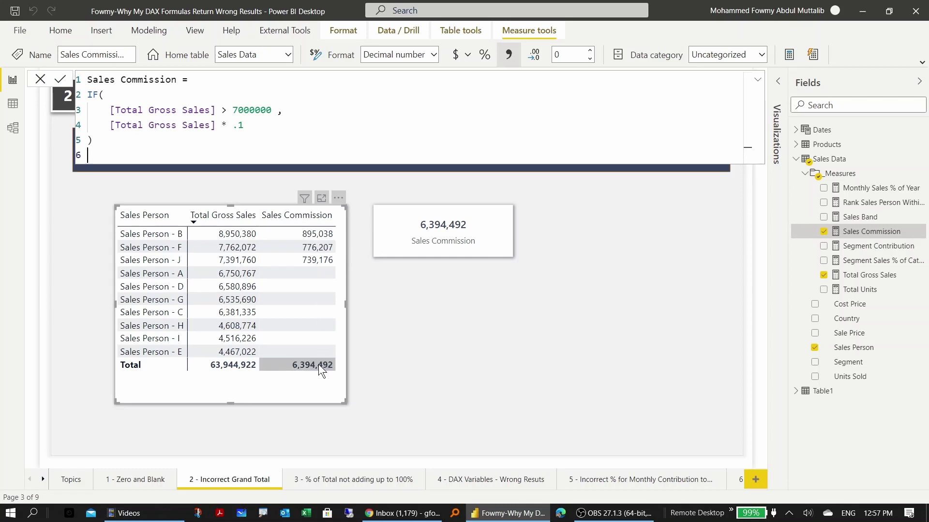
{"action": "mouse_move", "coordinate": [320, 364]}
{"action": "left_click", "coordinate": [215, 110]}
{"action": "left_click_drag", "start_coordinate": [215, 110], "coordinate": [104, 110]}
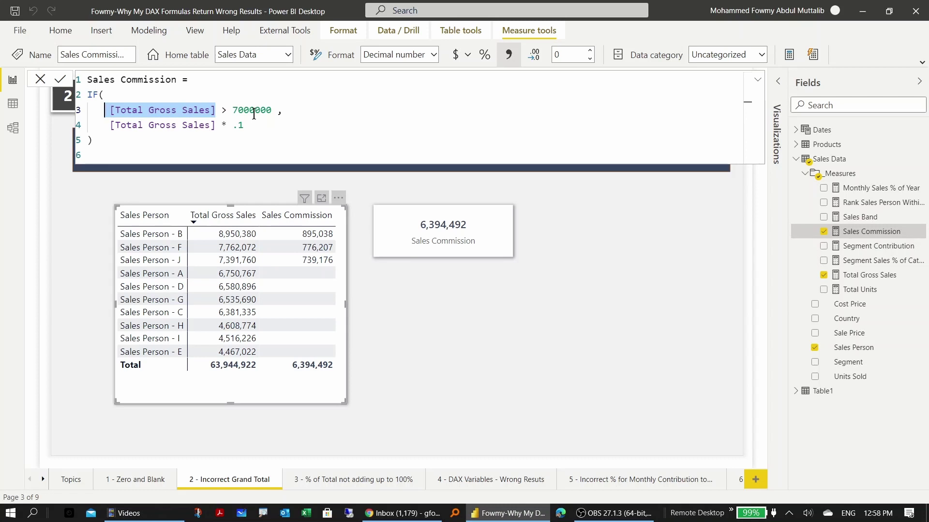
- Replace the IF expression in Sales Commission with a SUMX that iterates over VALUES('Sales Data'[Sales Person])
{"action": "left_click_drag", "start_coordinate": [88, 94], "coordinate": [131, 142]}
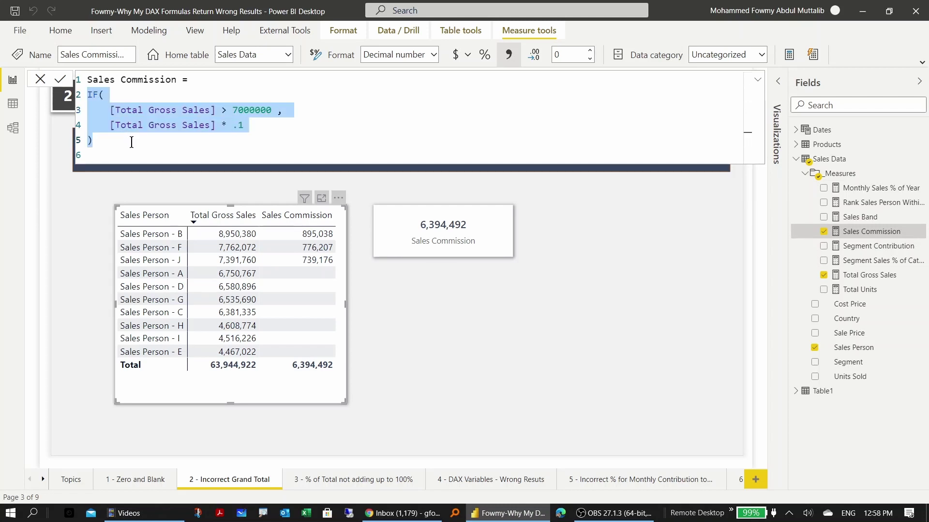
{"action": "key", "text": "BackSpace"}
{"action": "type", "text": "SUMX("}
{"action": "key", "text": "shift+Return"}
{"action": "type", "text": "VALUES( "}
{"action": "type", "text": "S"}
{"action": "key", "text": "Down"}
{"action": "key", "text": "Down"}
{"action": "key", "text": "Down"}
{"action": "key", "text": "Down"}
{"action": "key", "text": "Down"}
{"action": "key", "text": "Down"}
{"action": "key", "text": "Down"}
{"action": "key", "text": "Down"}
{"action": "key", "text": "Up"}
{"action": "key", "text": "Up"}
{"action": "key", "text": "Tab"}
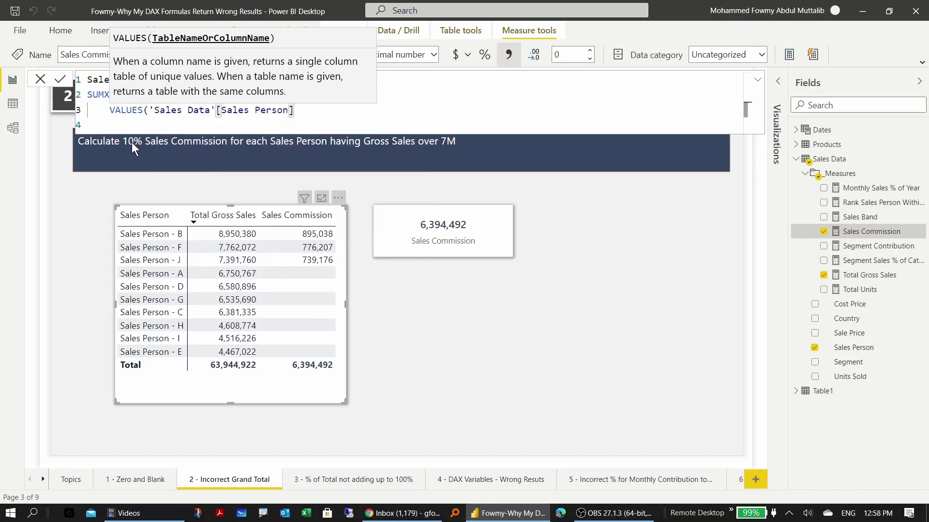
{"action": "type", "text": "),"}
{"action": "key", "text": "shift+Return"}
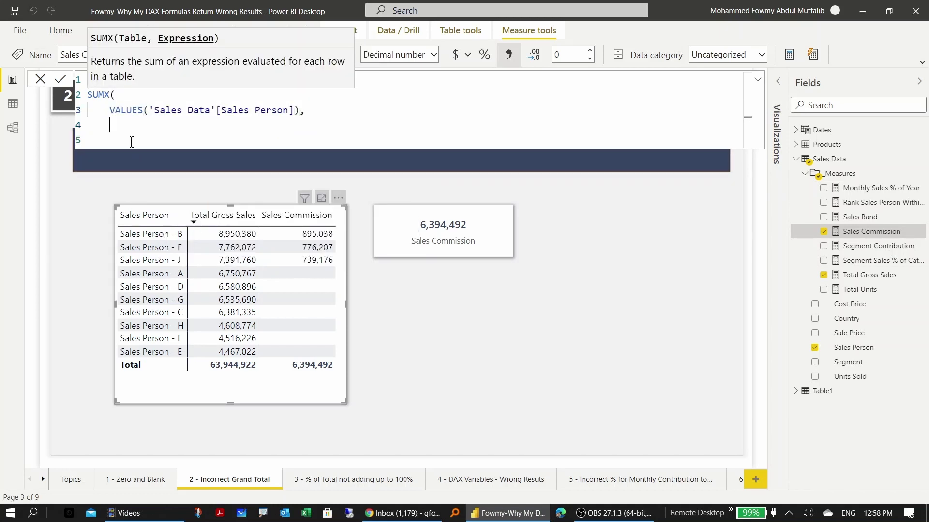
- Use [Total Gross Sales] as the SUMX expression, close the function and commit the Sales Commission measure
{"action": "type", "text": "[Gross"}
{"action": "key", "text": "Tab"}
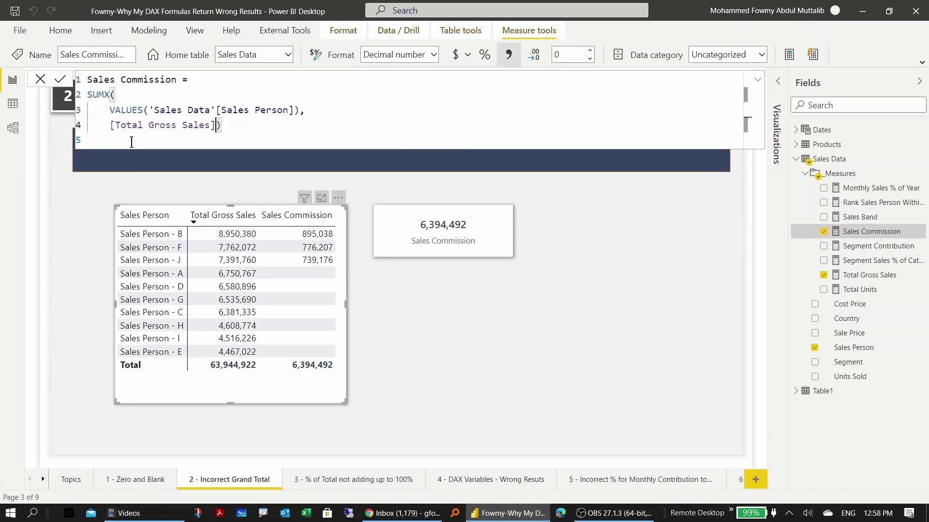
{"action": "key", "text": "shift+Return"}
{"action": "type", "text": ")"}
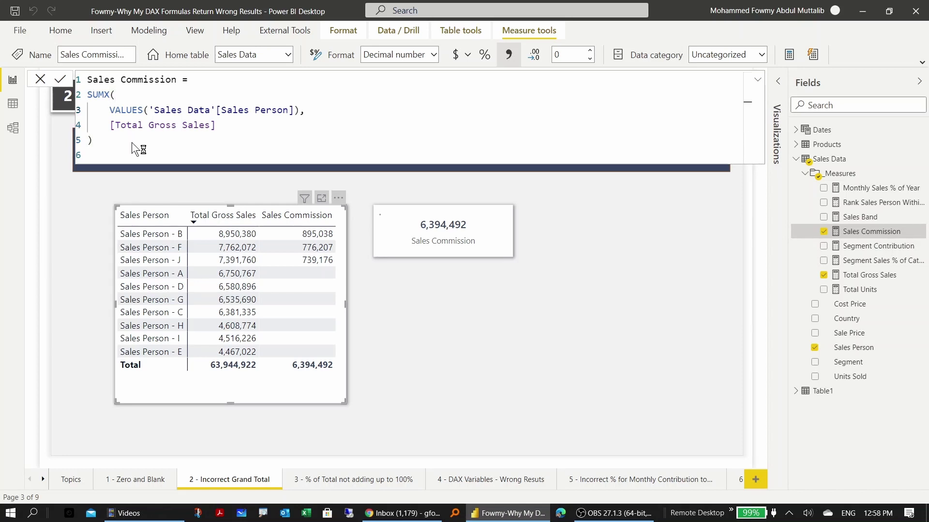
{"action": "key", "text": "Return"}
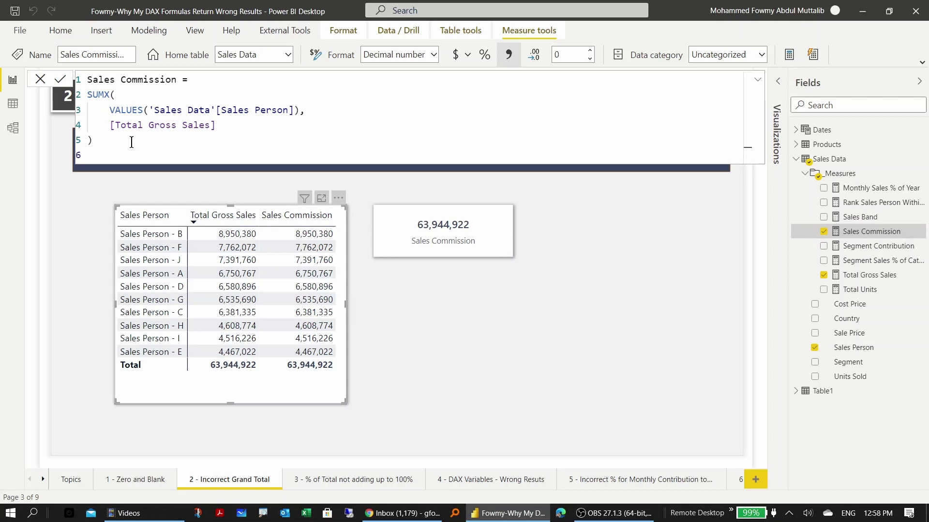
- Turn the SUMX expression into IF ( [Total Gross Sales] > 7000000, [Total Gross Sales] * 0.1 )
{"action": "left_click", "coordinate": [111, 125]}
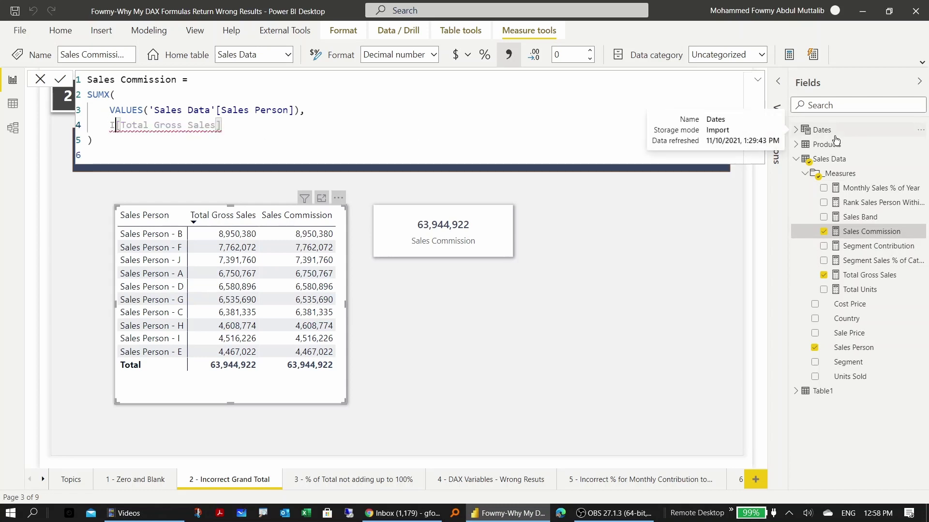
{"action": "type", "text": "IF "}
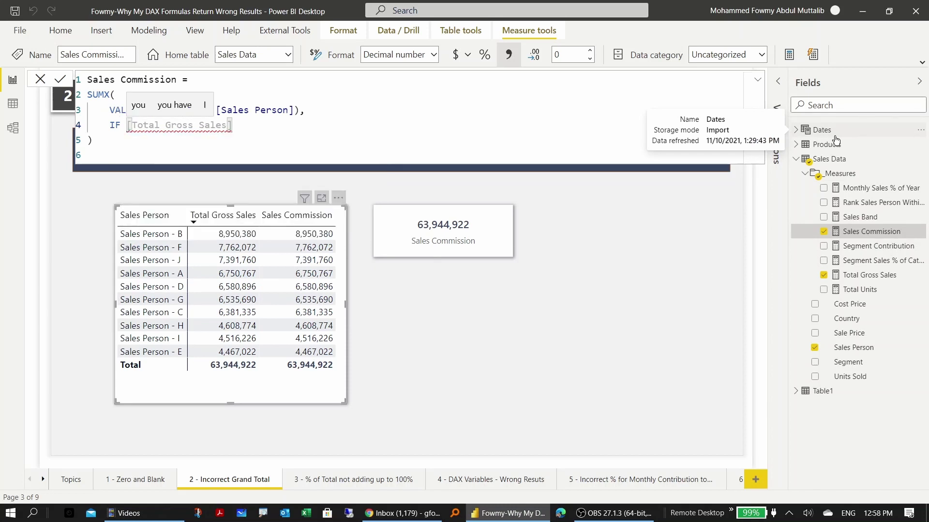
{"action": "type", "text": "( "}
{"action": "type", "text": " > 7000000, "}
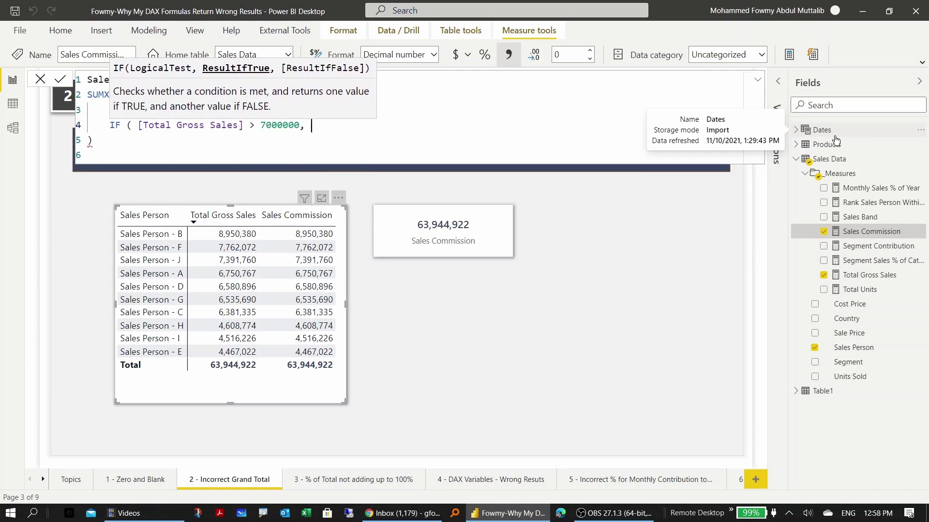
{"action": "type", "text": "[Total Gr"}
{"action": "key", "text": "Tab"}
{"action": "type", "text": "* 0.1 "}
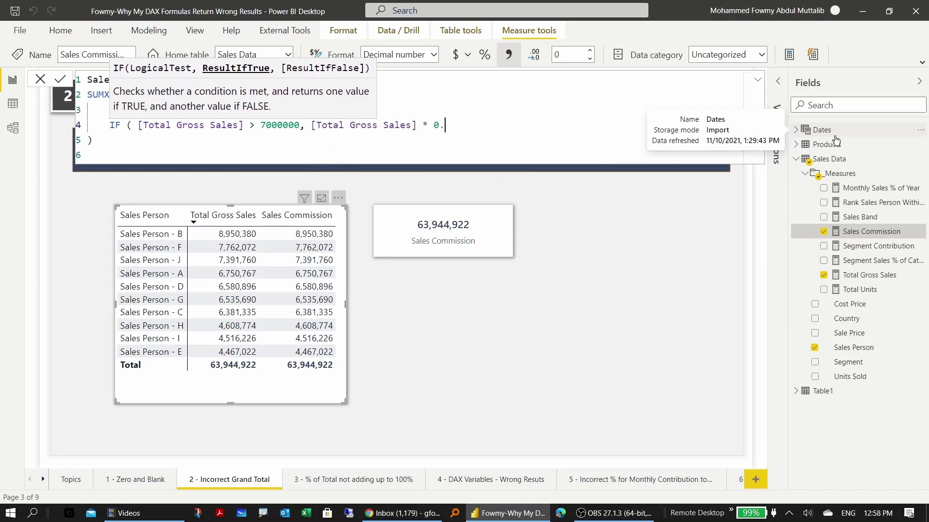
{"action": "type", "text": ")"}
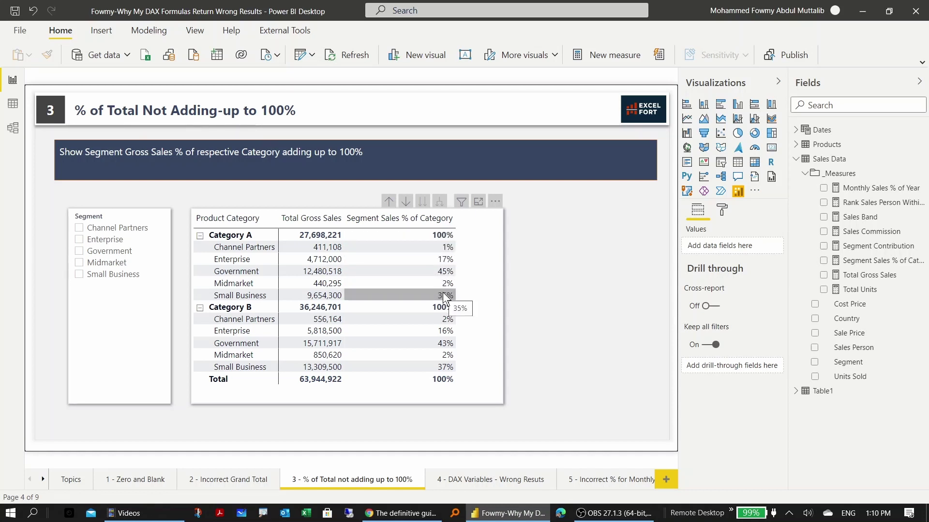
- Filter the % of Total matrix to the Channel Partners and Enterprise segments with the Segment slicer
{"action": "left_click", "coordinate": [112, 231]}
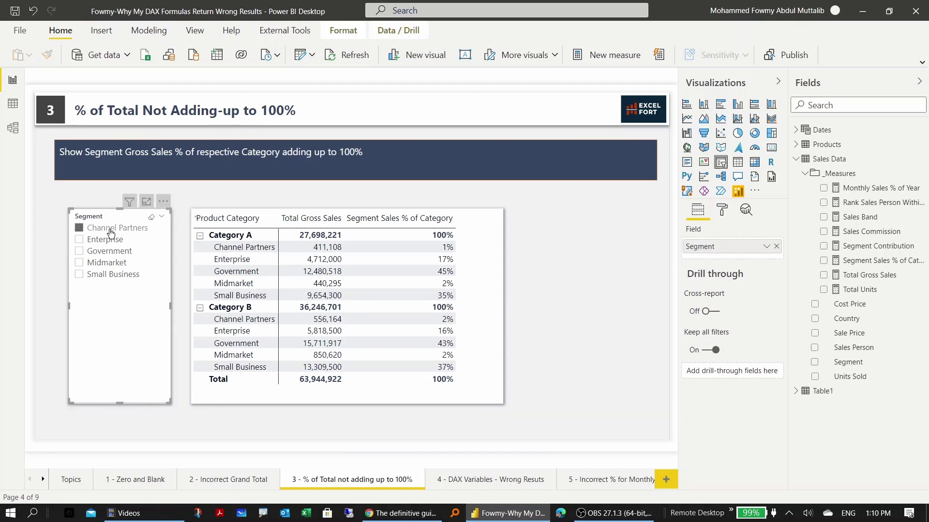
{"action": "left_click", "coordinate": [109, 241], "text": "ctrl"}
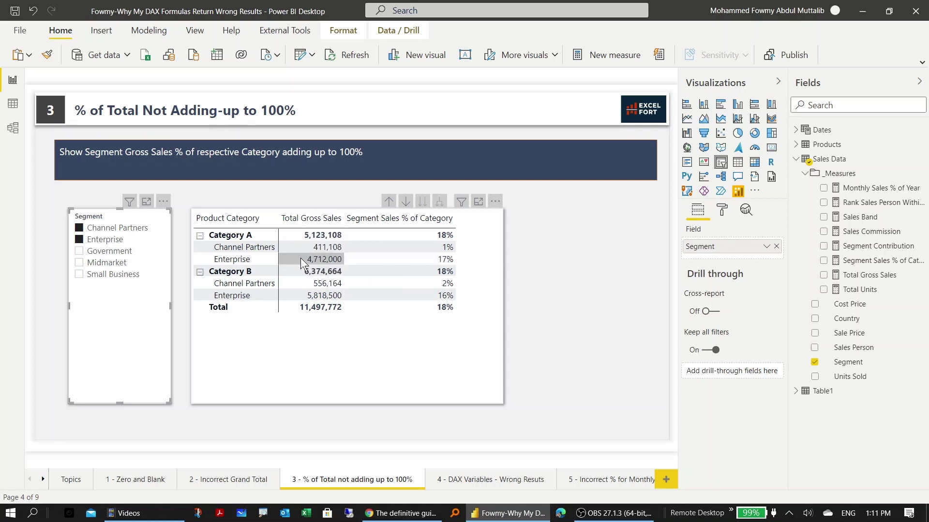
- Replace ALL with ALLSELECTED in the CALCULATE filter of the Segment Sales % of Category measure and commit the formula
{"action": "left_click", "coordinate": [396, 334]}
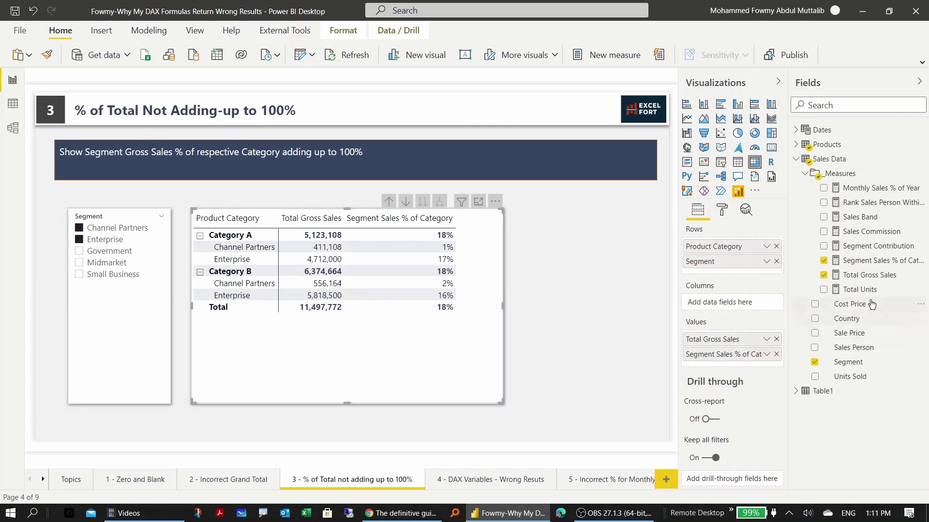
{"action": "left_click", "coordinate": [879, 264]}
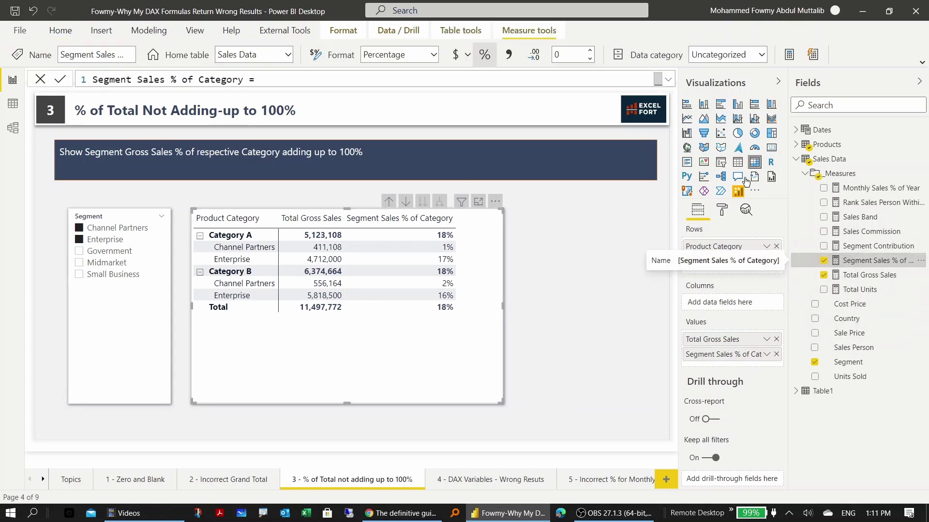
{"action": "left_click", "coordinate": [668, 83]}
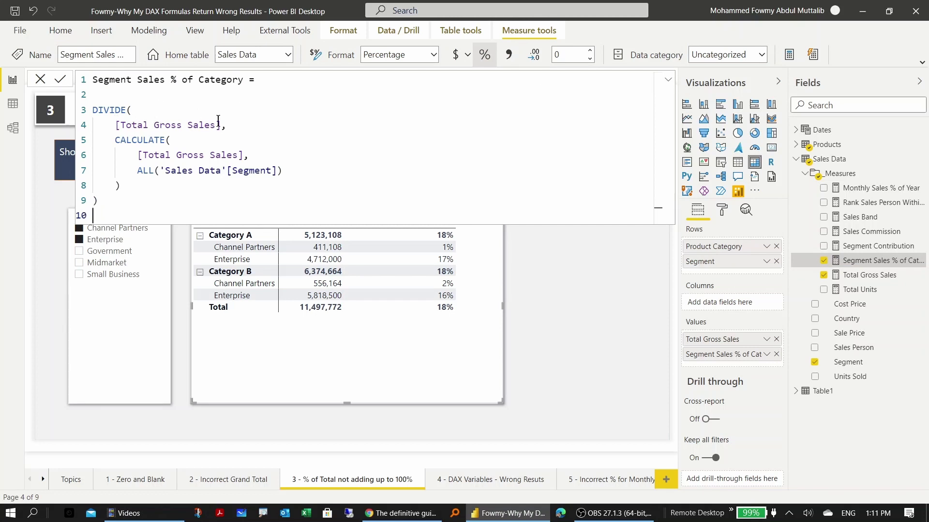
{"action": "left_click", "coordinate": [116, 139]}
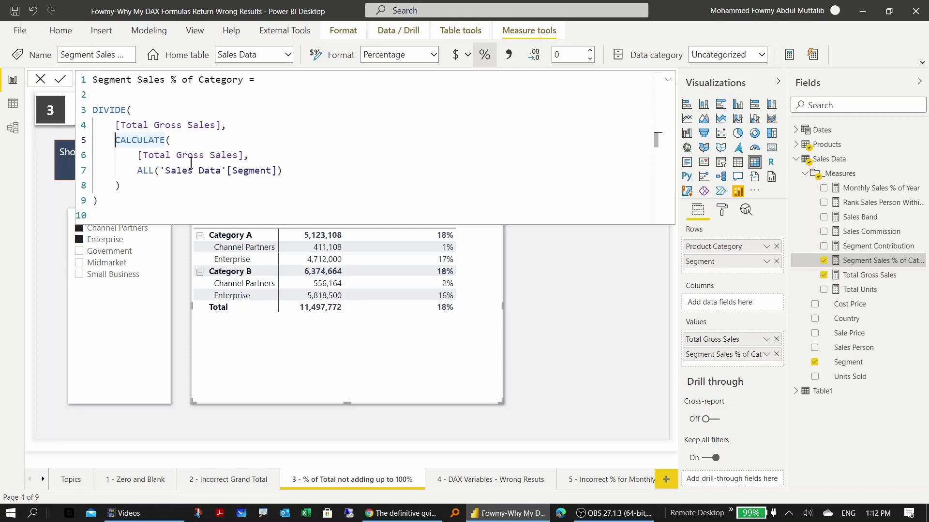
{"action": "left_click", "coordinate": [155, 171]}
{"action": "type", "text": "s"}
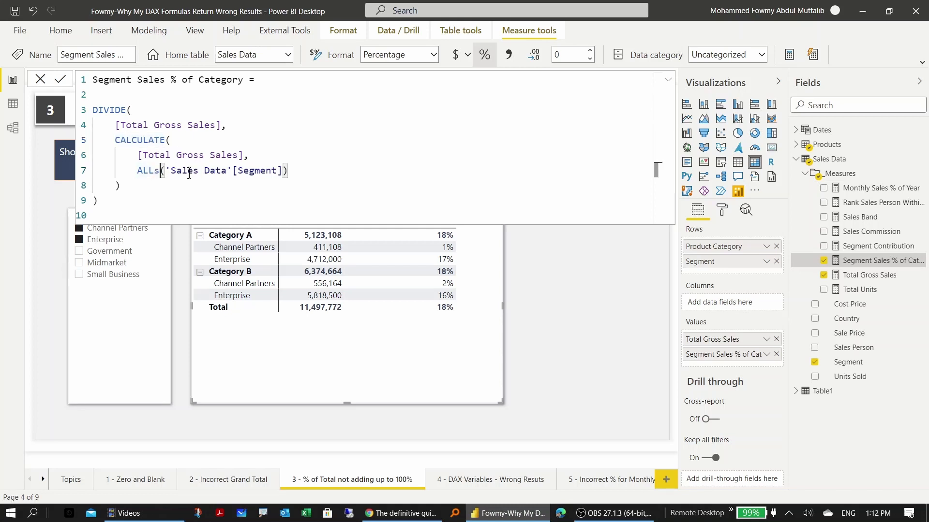
{"action": "key", "text": "Tab"}
{"action": "left_click", "coordinate": [170, 172]}
{"action": "left_click", "coordinate": [220, 143]}
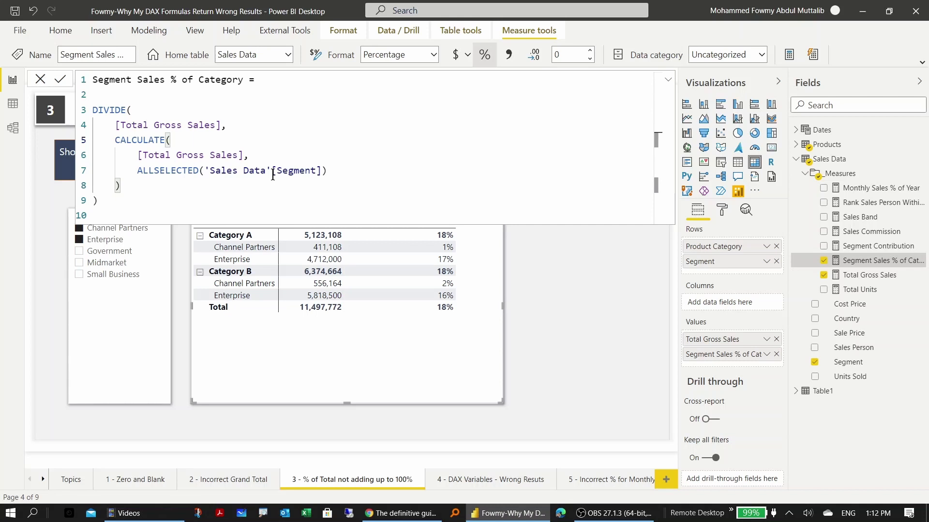
{"action": "left_click", "coordinate": [58, 80]}
{"action": "left_click", "coordinate": [667, 82]}
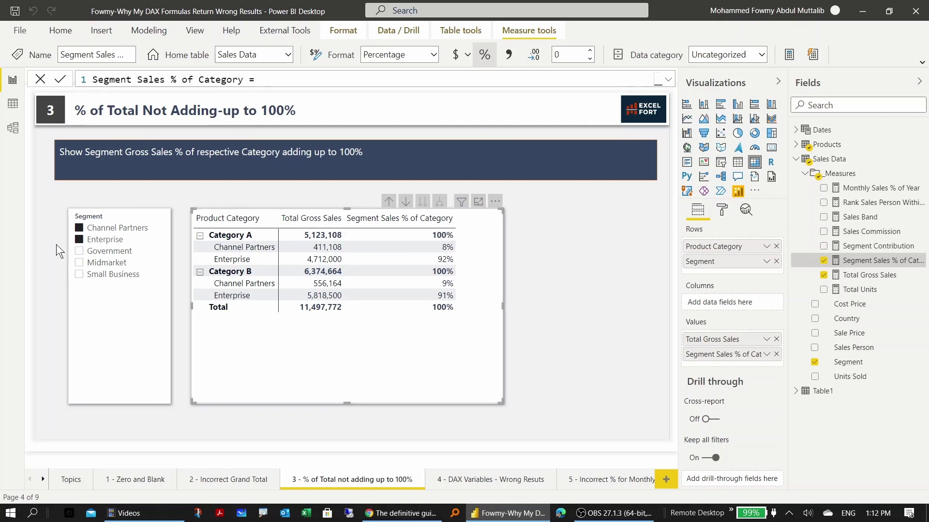
- Test the matrix percentages with other Segment slicer selections, using Channel Partners and Small Business
{"action": "left_click", "coordinate": [80, 228]}
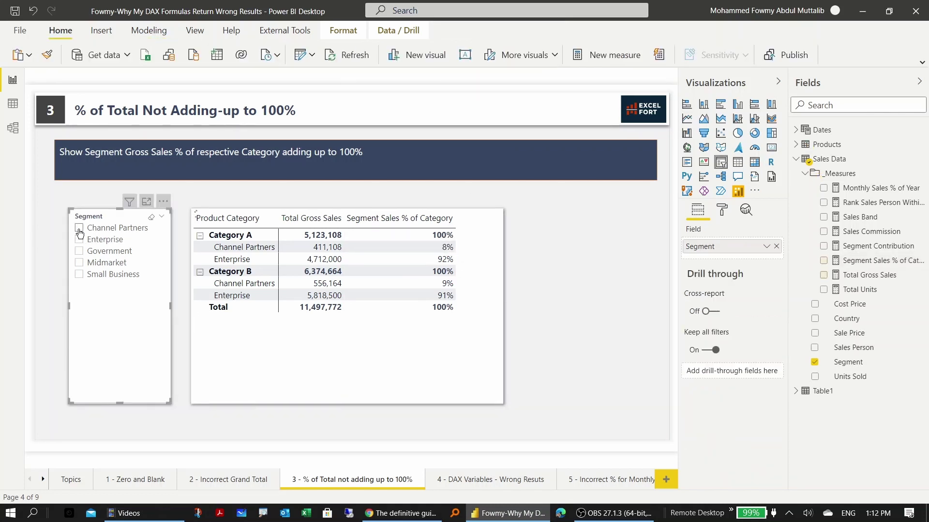
{"action": "left_click", "coordinate": [79, 227]}
{"action": "left_click", "coordinate": [79, 274]}
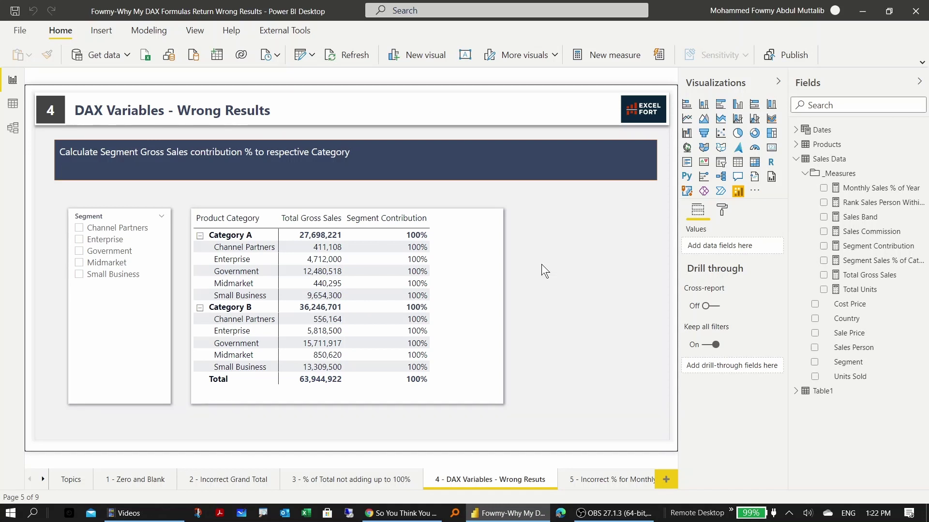
- Open the Segment Contribution measure and examine how the TotalSales variable is used inside CALCULATE, ALLSELECTED and the returned DIVIDE
{"action": "left_click", "coordinate": [477, 275]}
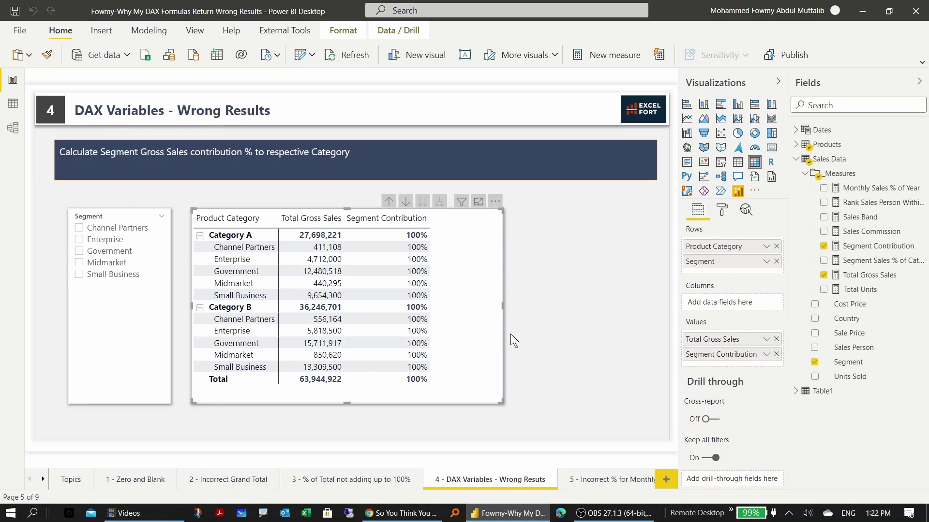
{"action": "left_click", "coordinate": [882, 249]}
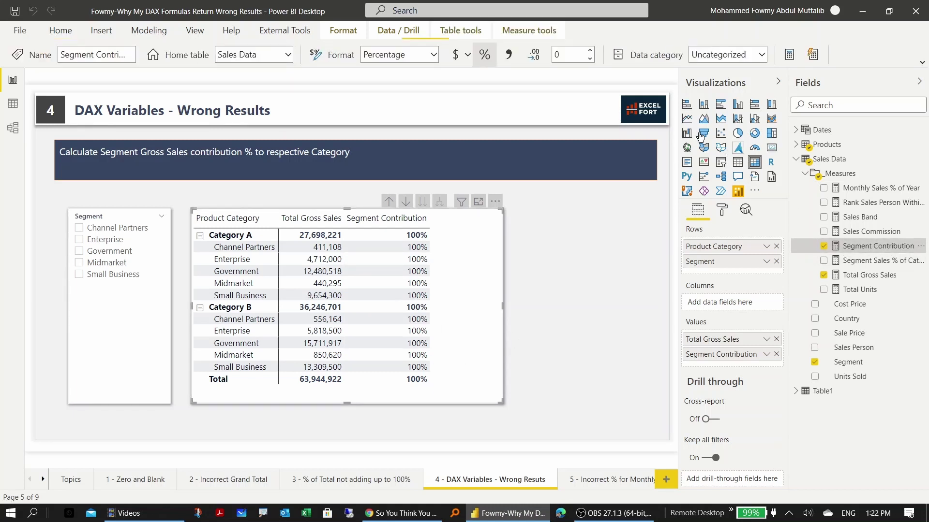
{"action": "left_click", "coordinate": [670, 81]}
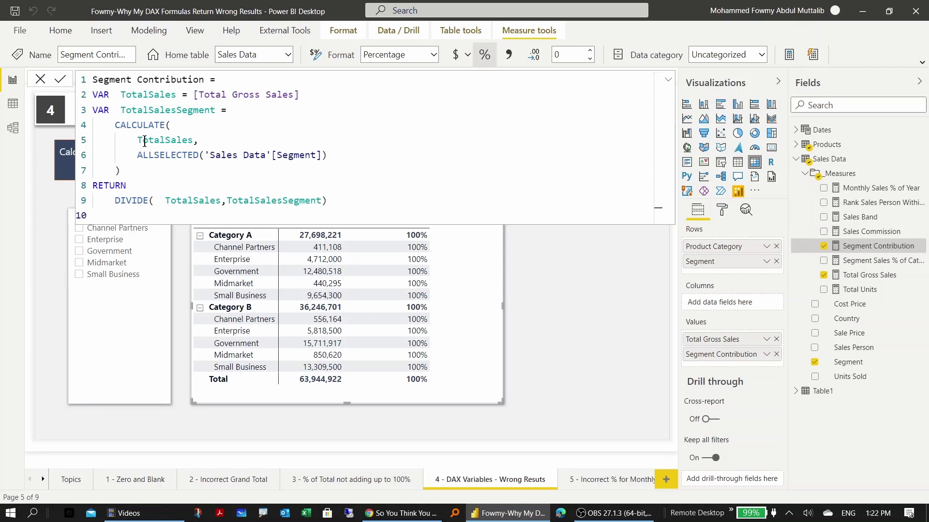
{"action": "left_click_drag", "start_coordinate": [193, 140], "coordinate": [138, 141]}
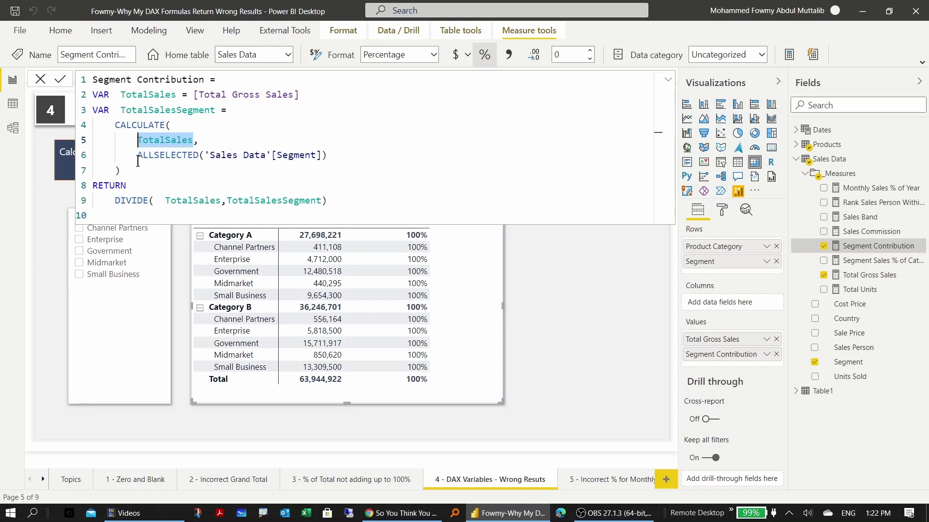
{"action": "left_click", "coordinate": [320, 159]}
{"action": "left_click_drag", "start_coordinate": [319, 160], "coordinate": [138, 157]}
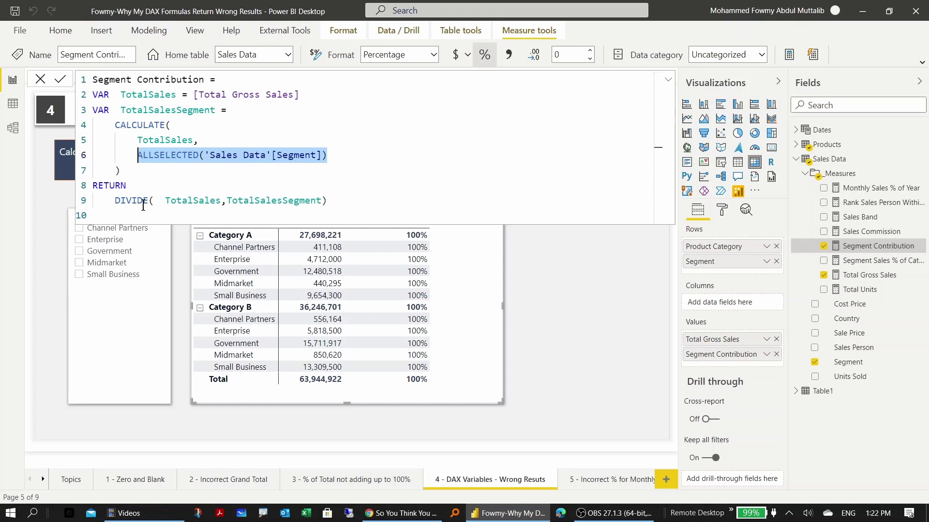
{"action": "left_click", "coordinate": [183, 201]}
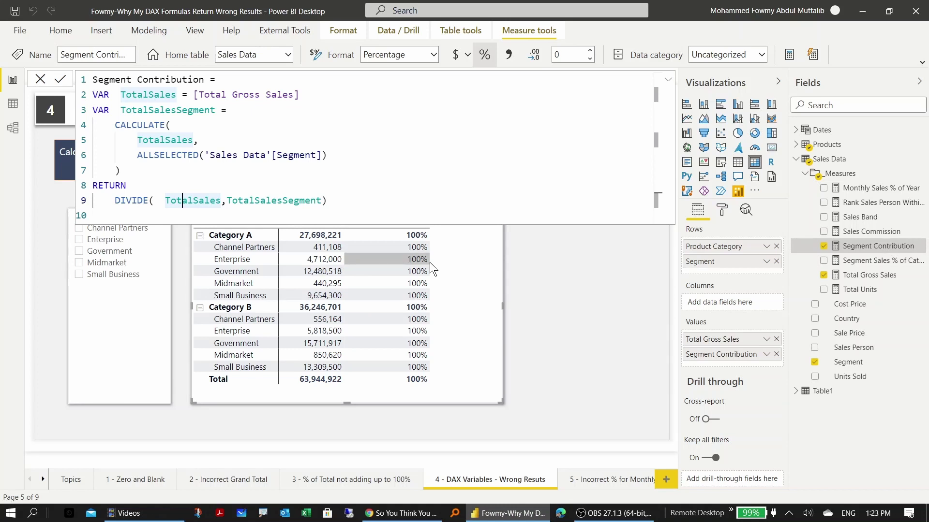
{"action": "left_click", "coordinate": [350, 180]}
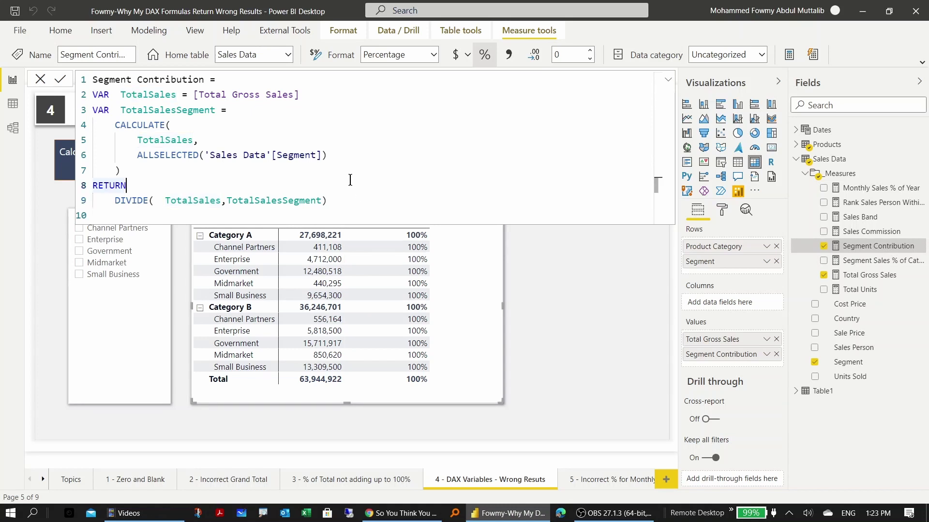
{"action": "left_click_drag", "start_coordinate": [121, 111], "coordinate": [216, 110]}
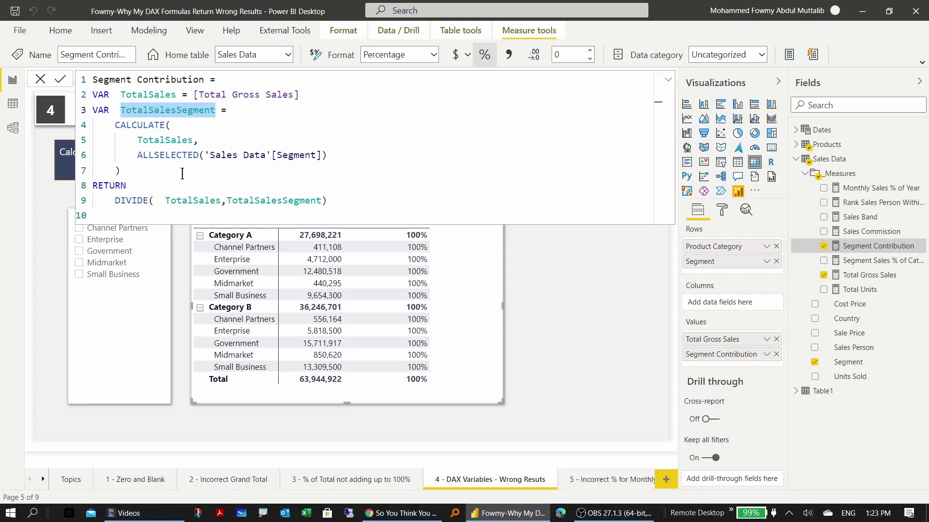
{"action": "left_click", "coordinate": [167, 140]}
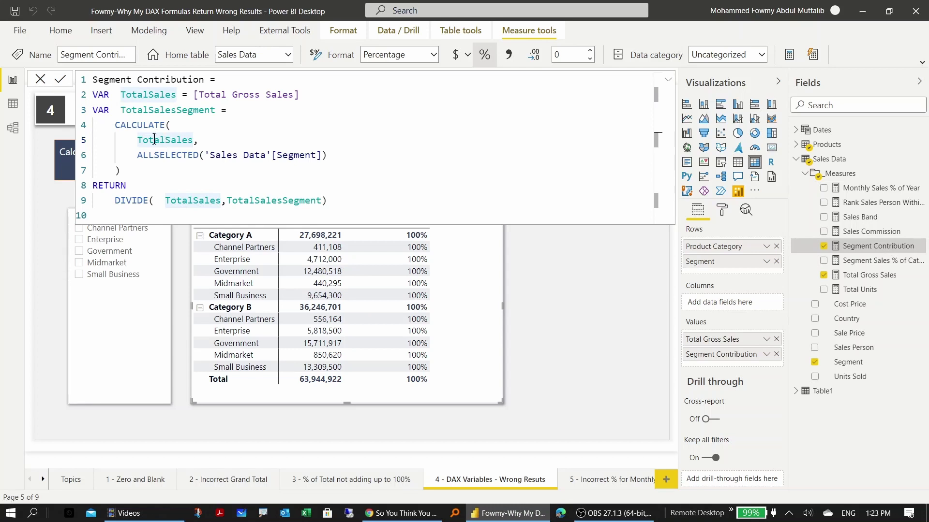
{"action": "left_click", "coordinate": [336, 95]}
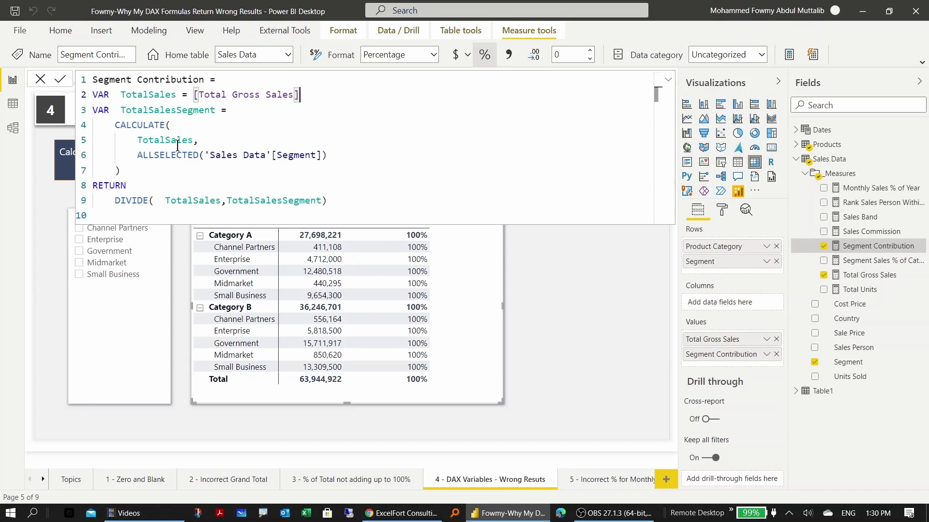
{"action": "left_click_drag", "start_coordinate": [137, 155], "coordinate": [325, 153]}
{"action": "left_click", "coordinate": [155, 142]}
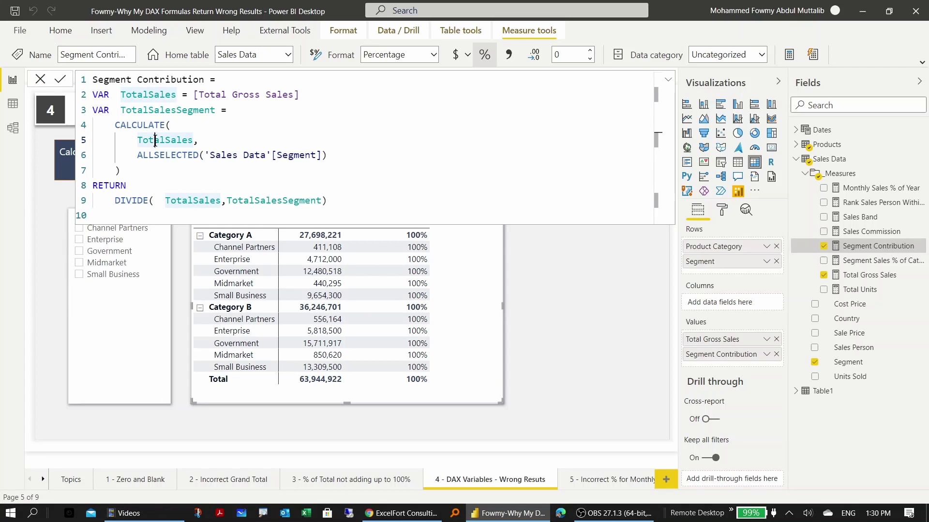
{"action": "left_click", "coordinate": [158, 199]}
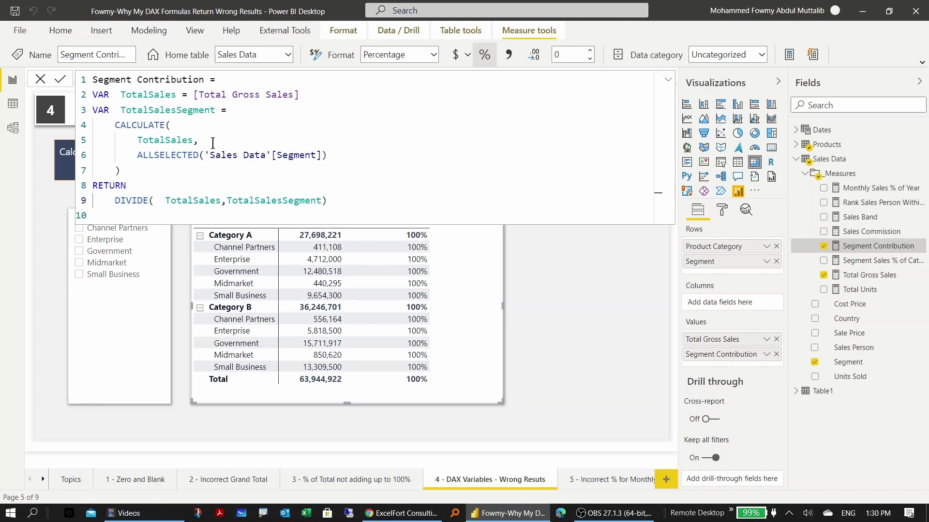
- Replace TotalSales inside CALCULATE with [Total Gross Sales], commit Segment Contribution and test it with the Segment slicer
{"action": "left_click", "coordinate": [169, 139]}
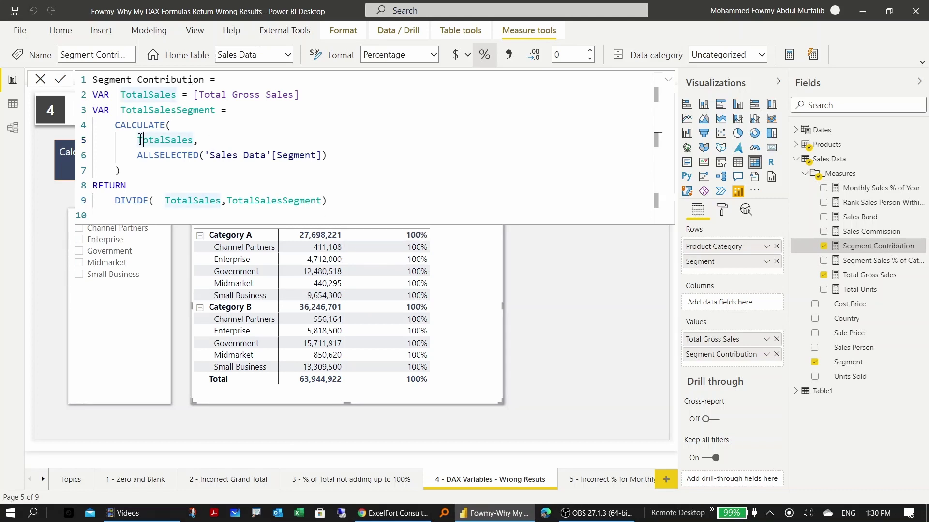
{"action": "left_click_drag", "start_coordinate": [137, 139], "coordinate": [193, 140]}
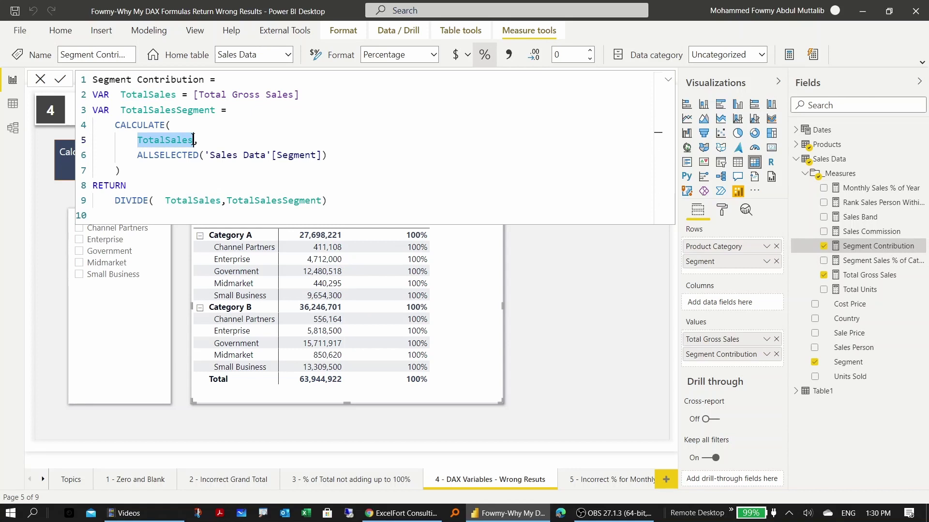
{"action": "type", "text": "[gro,"}
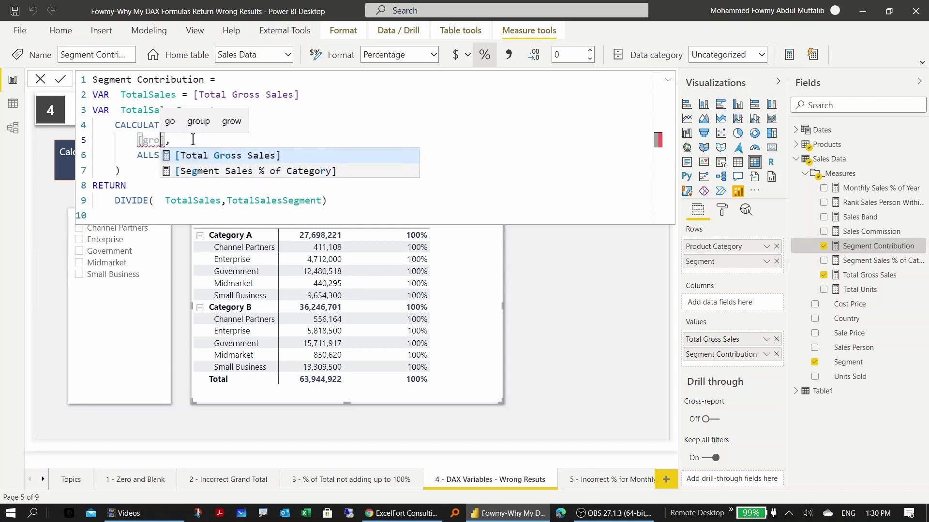
{"action": "key", "text": "Tab"}
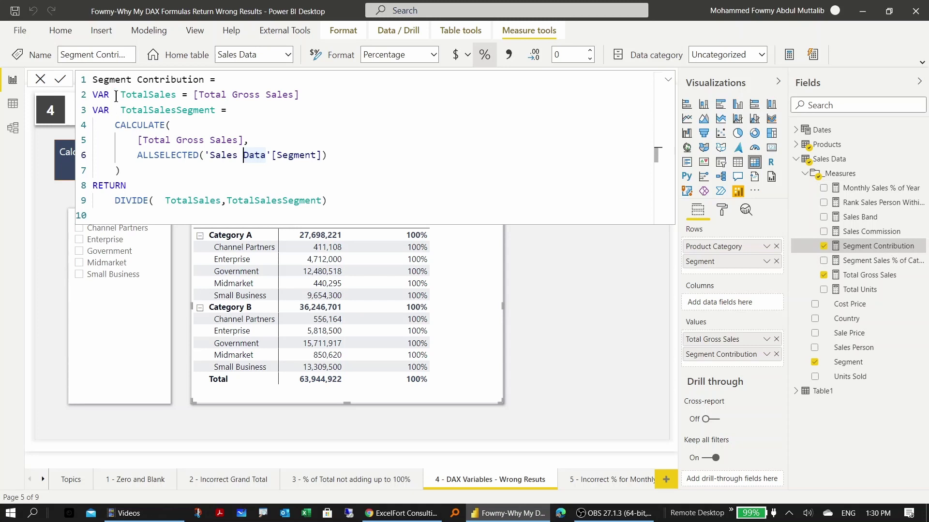
{"action": "left_click", "coordinate": [60, 80]}
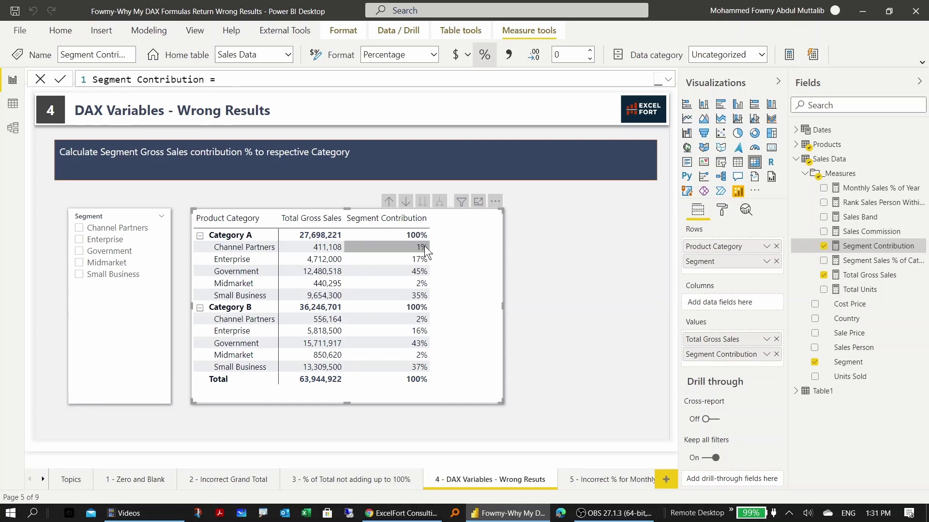
{"action": "left_click", "coordinate": [95, 229]}
{"action": "left_click", "coordinate": [95, 255]}
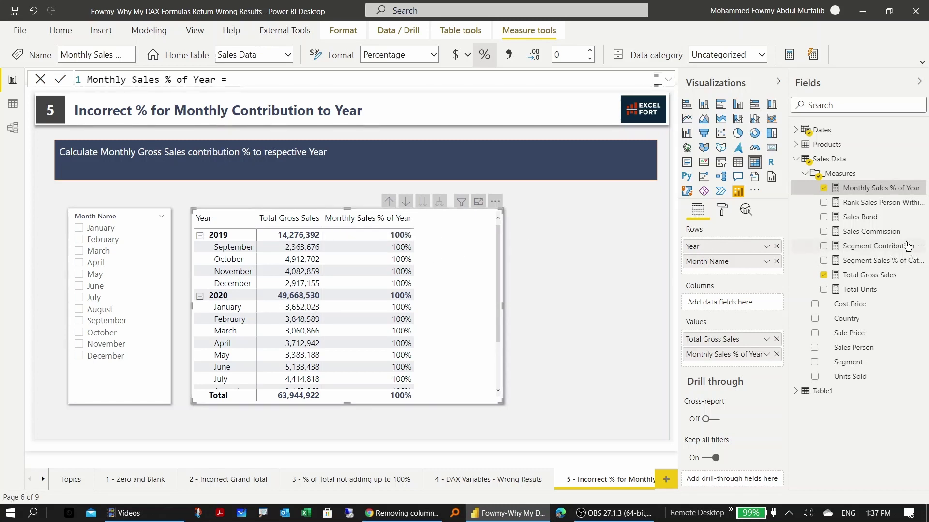
- Examine the full formula of the Monthly Sales % of Year measure, then collapse it again
{"action": "left_click", "coordinate": [668, 79]}
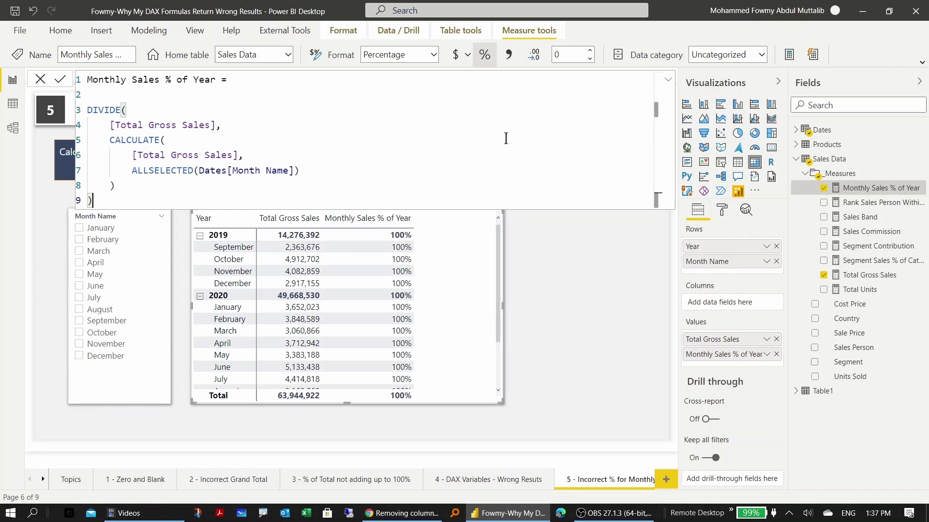
{"action": "left_click", "coordinate": [668, 82]}
{"action": "left_click", "coordinate": [671, 80]}
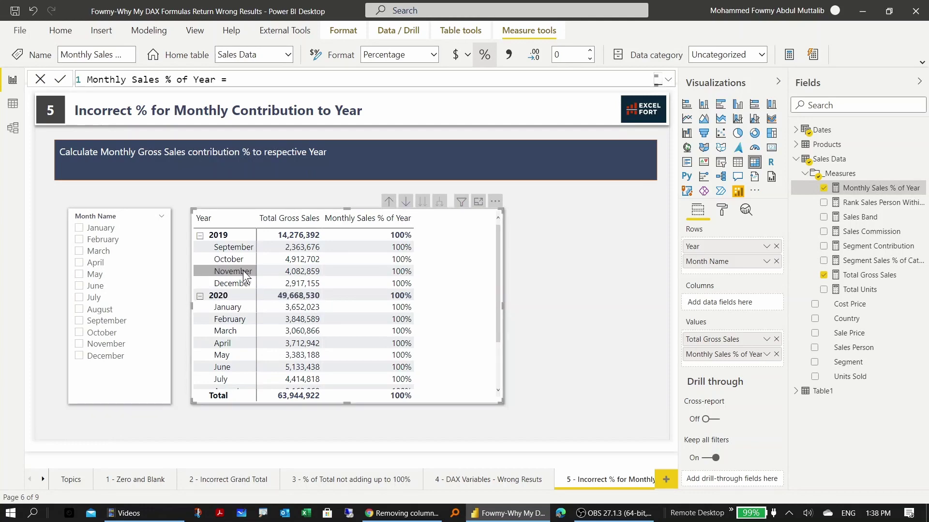
- Check which column the Month Name column of the Dates table is sorted by
{"action": "left_click", "coordinate": [13, 103]}
{"action": "left_click", "coordinate": [866, 130]}
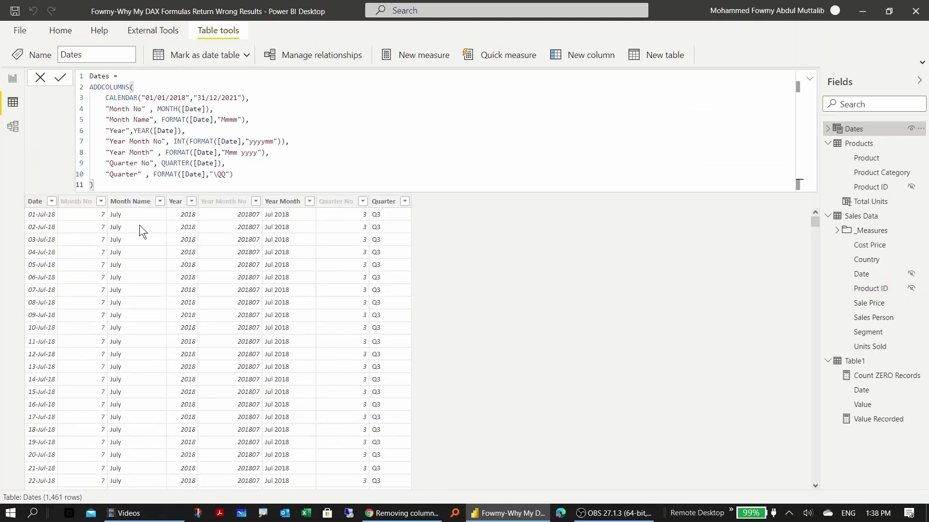
{"action": "left_click", "coordinate": [139, 204]}
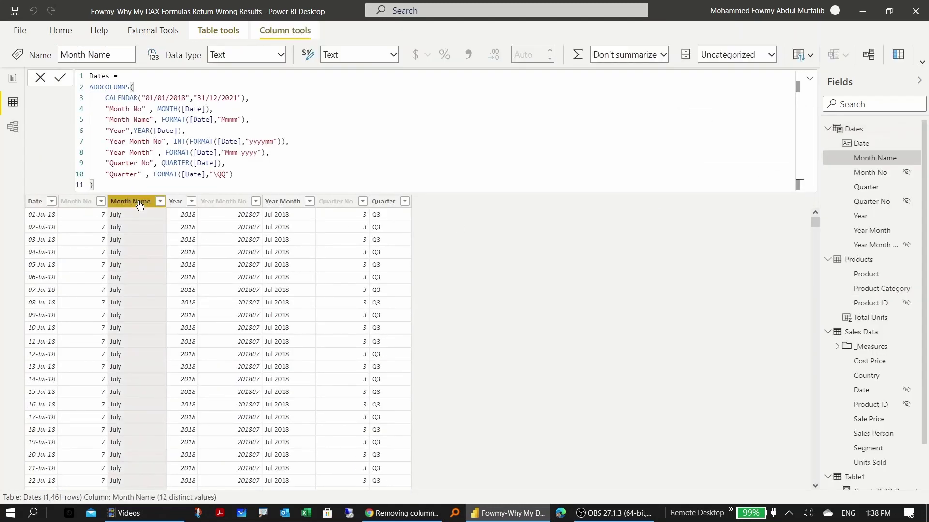
{"action": "left_click", "coordinate": [924, 62]}
{"action": "left_click", "coordinate": [452, 71]}
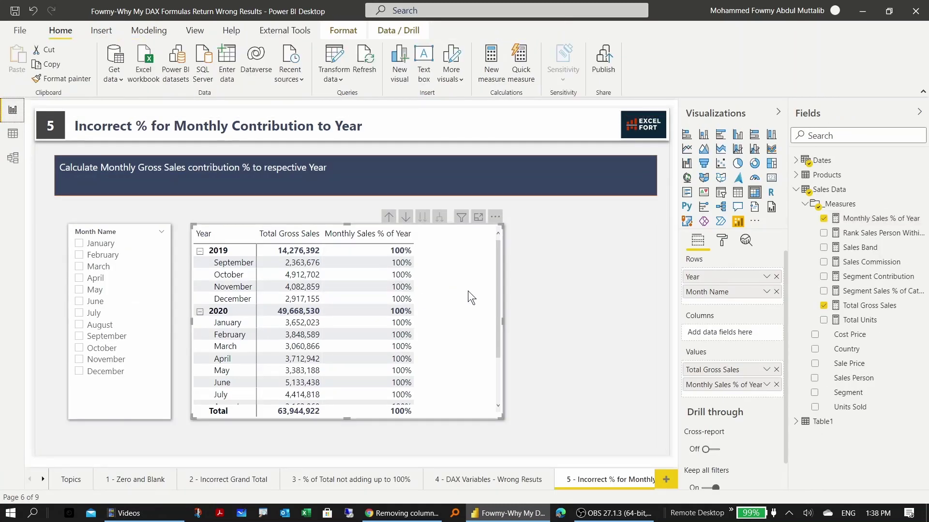
- Add Dates[Month No] as a second column inside ALLSELECTED in the Monthly Sales % of Year measure and commit the formula
{"action": "left_click", "coordinate": [876, 218]}
{"action": "left_click", "coordinate": [670, 112]}
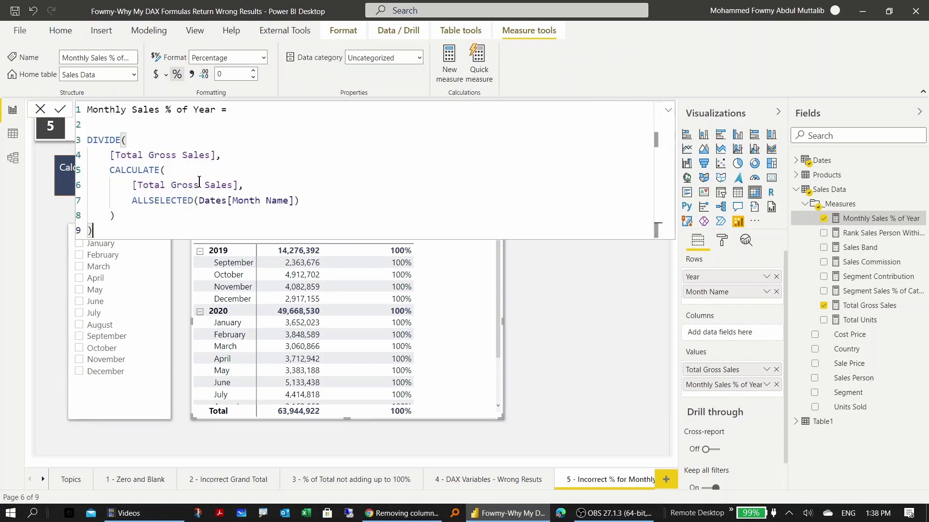
{"action": "left_click", "coordinate": [296, 200]}
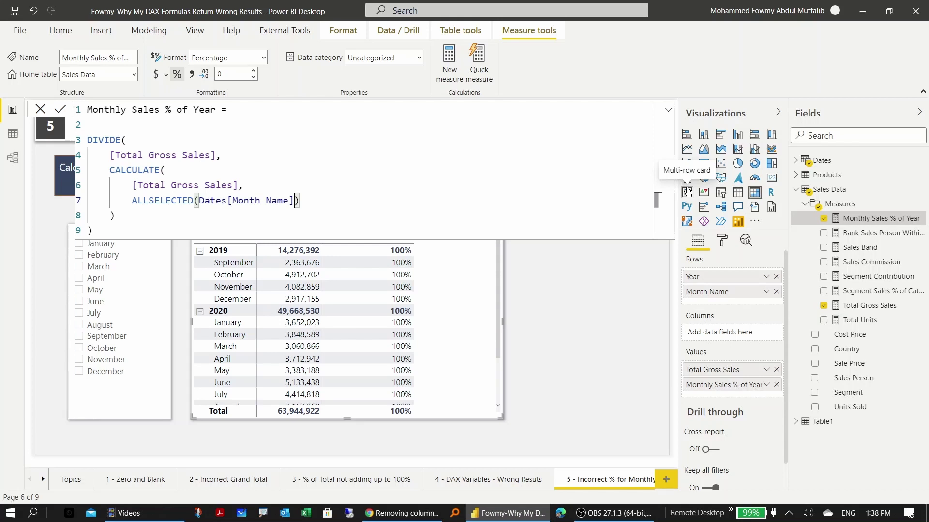
{"action": "type", "text": ",month"}
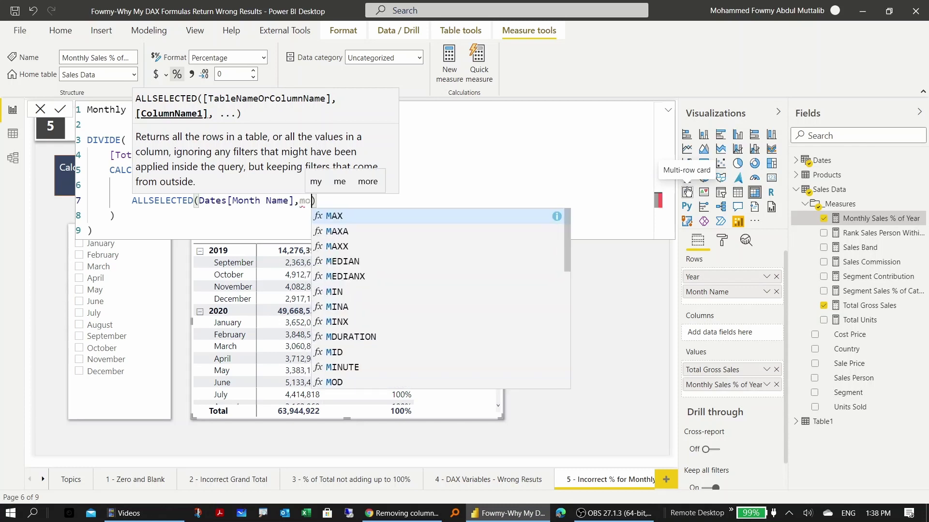
{"action": "type", "text": " n"}
{"action": "key", "text": "Down"}
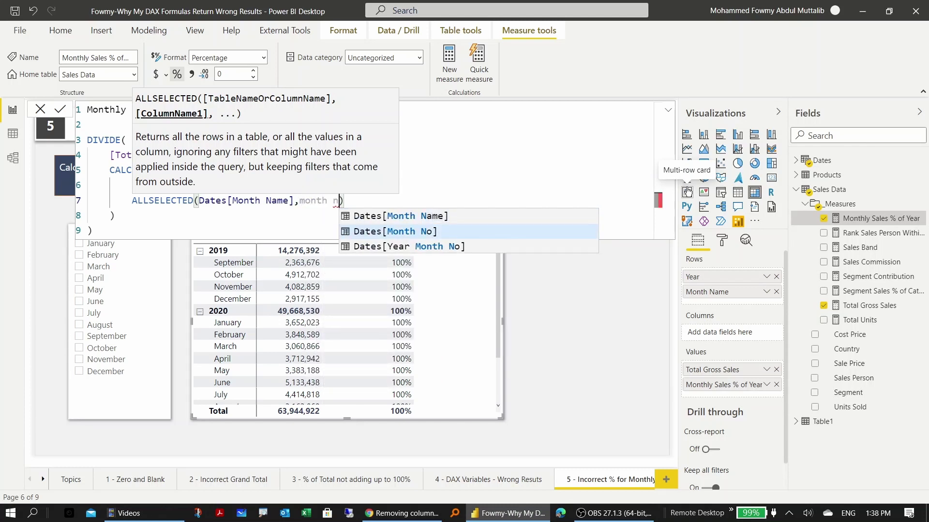
{"action": "key", "text": "Tab"}
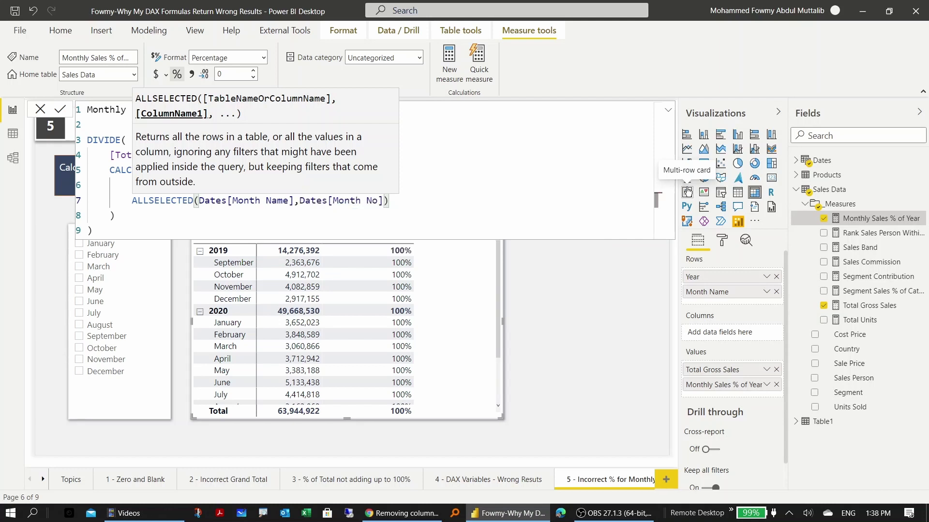
{"action": "left_click", "coordinate": [96, 136]}
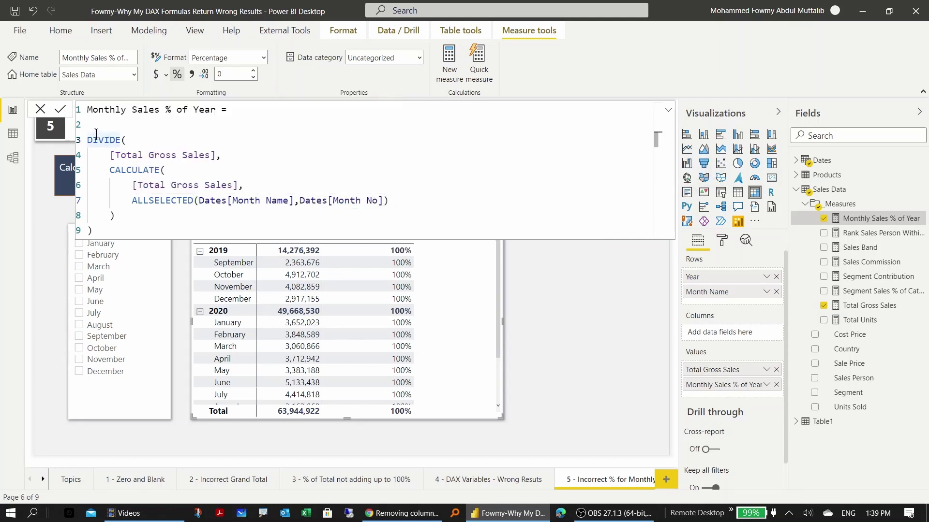
{"action": "left_click", "coordinate": [61, 109]}
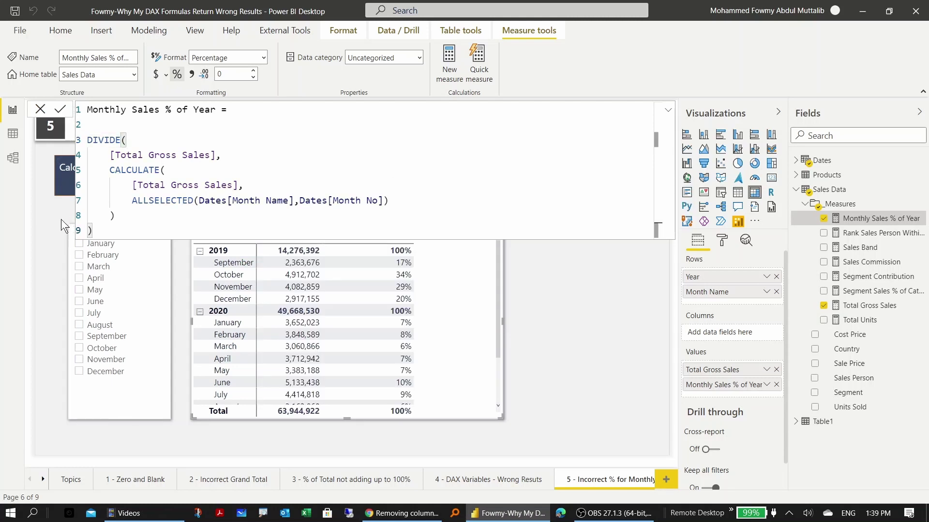
- Test the corrected percentages by selecting April, May and June together in the Month Name slicer
{"action": "left_click", "coordinate": [92, 283]}
{"action": "left_click", "coordinate": [92, 283]}
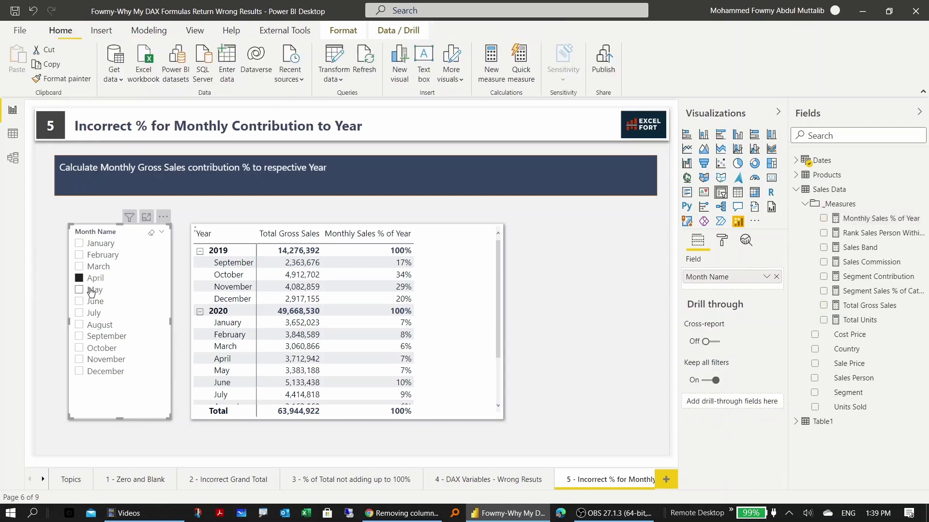
{"action": "left_click", "coordinate": [94, 289], "text": "ctrl"}
{"action": "left_click", "coordinate": [95, 303], "text": "ctrl"}
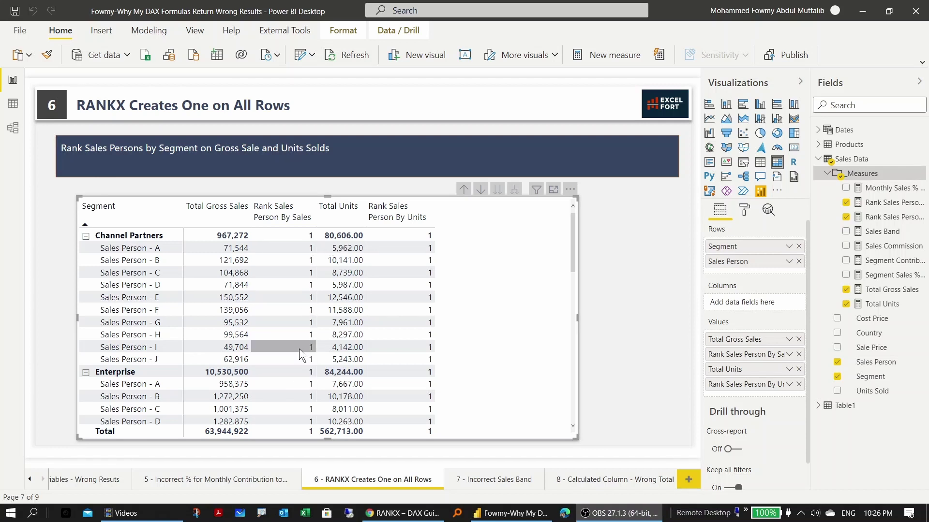
- Replace VALUES with ALLSELECTED around 'Sales Data'[Sales Person] in the Rank Sales Person By Sales measure and commit it
{"action": "left_click", "coordinate": [887, 206]}
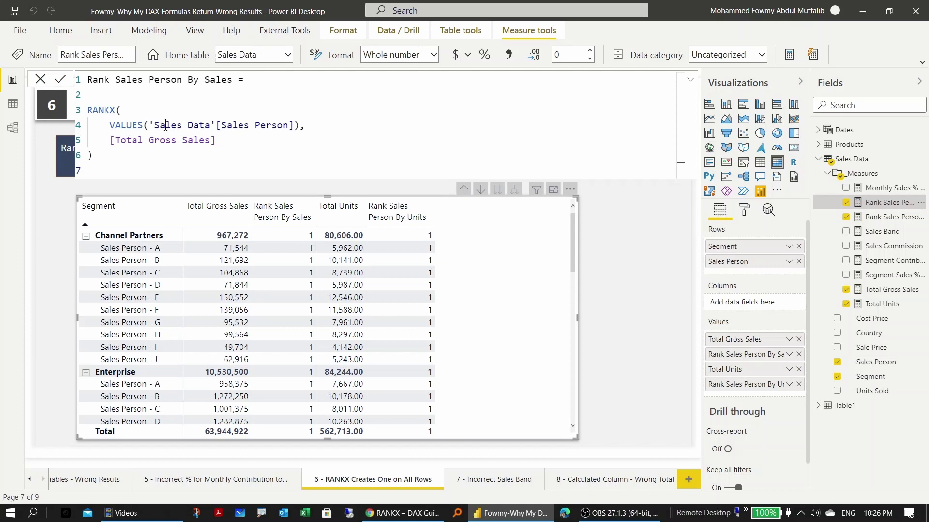
{"action": "left_click_drag", "start_coordinate": [144, 126], "coordinate": [109, 126]}
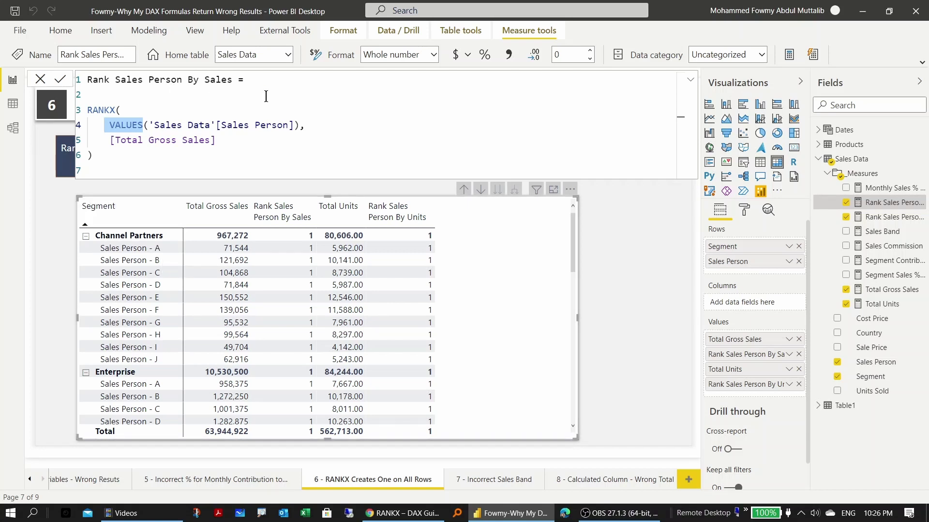
{"action": "type", "text": "ALL"}
{"action": "key", "text": "Down"}
{"action": "key", "text": "Down"}
{"action": "key", "text": "Down"}
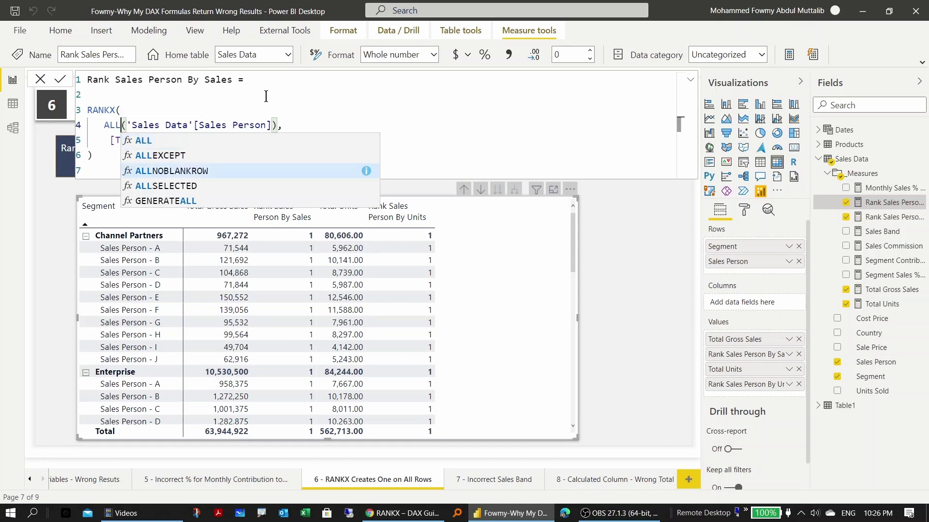
{"action": "key", "text": "Tab"}
{"action": "key", "text": "Right"}
{"action": "key", "text": "Right"}
{"action": "key", "text": "Escape"}
{"action": "key", "text": "Down"}
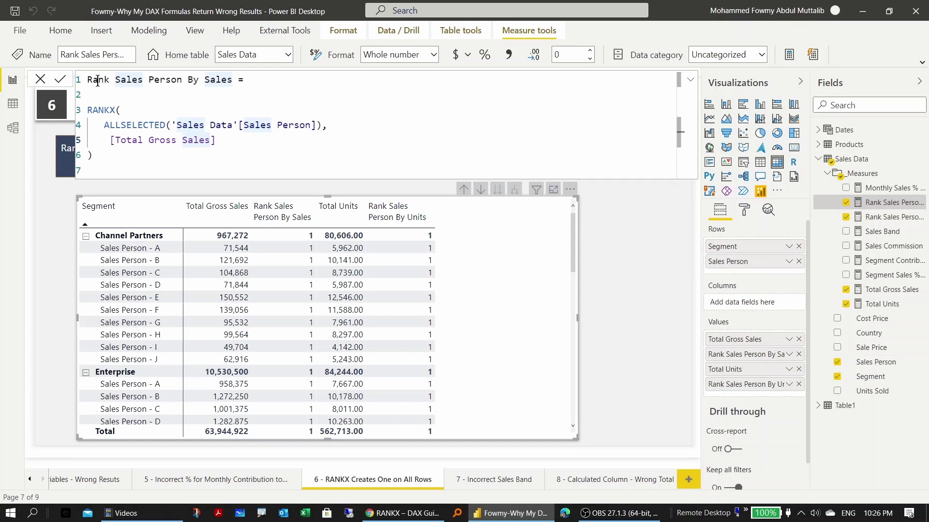
{"action": "left_click", "coordinate": [61, 79]}
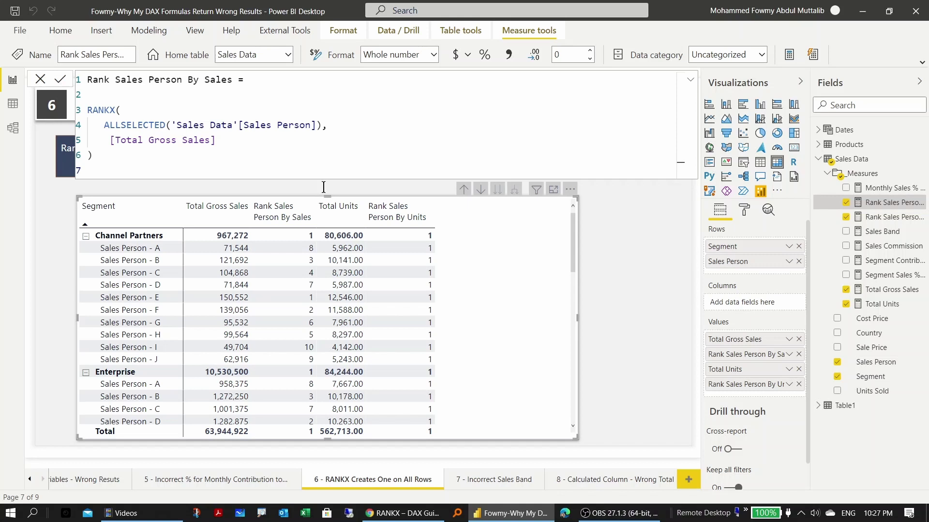
- Wrap SUM('Sales Data'[Units Sold]) in CALCULATE within the Rank Sales Person By Units measure and commit it
{"action": "left_click", "coordinate": [890, 219]}
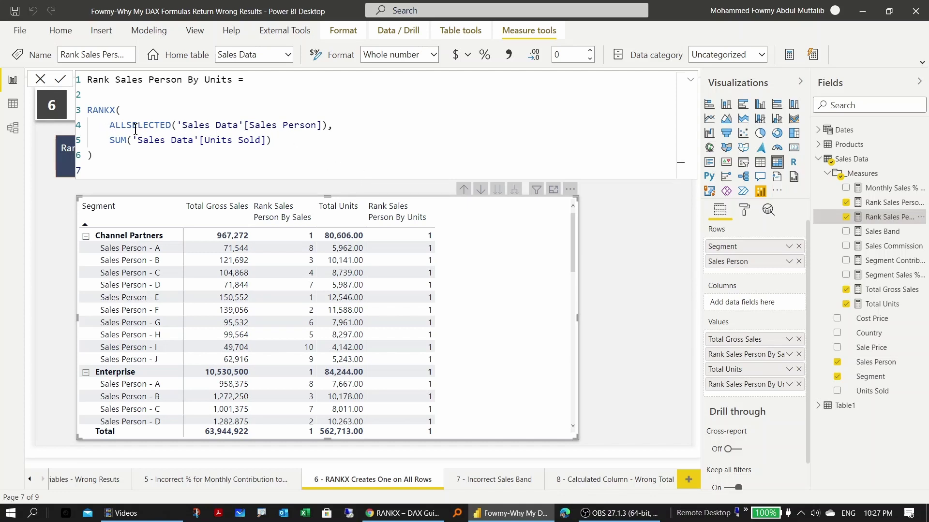
{"action": "left_click", "coordinate": [112, 141]}
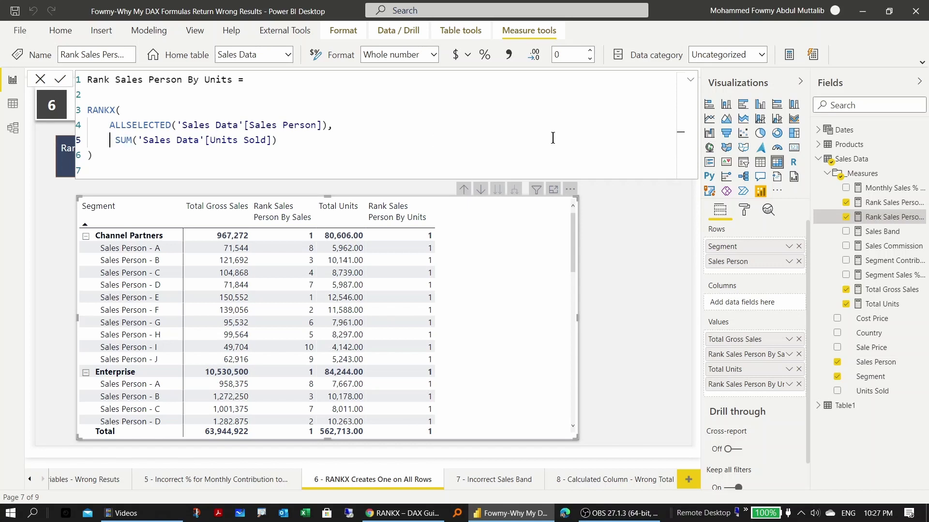
{"action": "type", "text": "CALCULATE("}
{"action": "key", "text": "End"}
{"action": "type", "text": ")"}
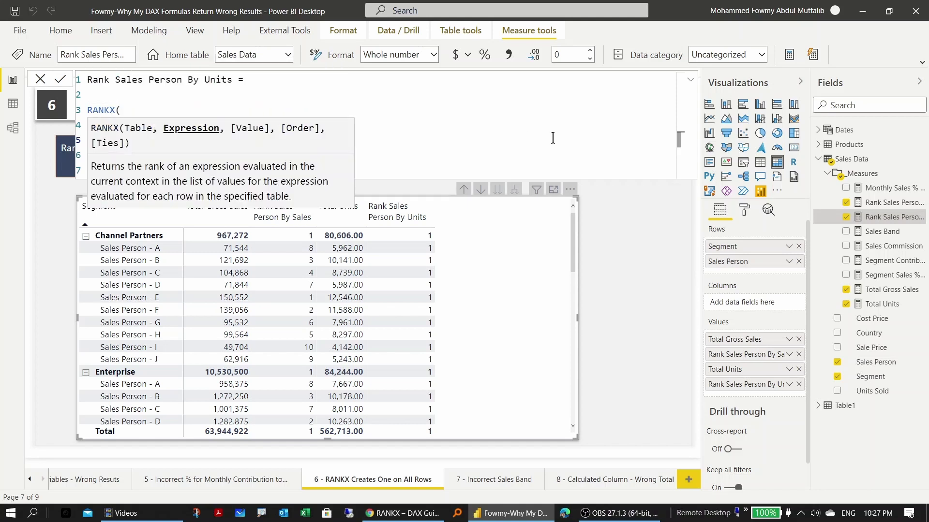
{"action": "key", "text": "Escape"}
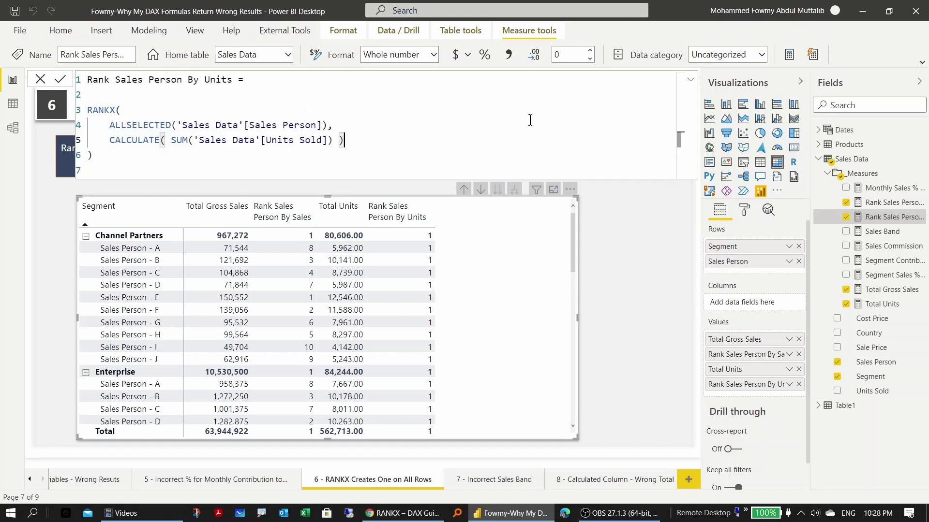
{"action": "left_click", "coordinate": [199, 125]}
{"action": "left_click", "coordinate": [61, 81]}
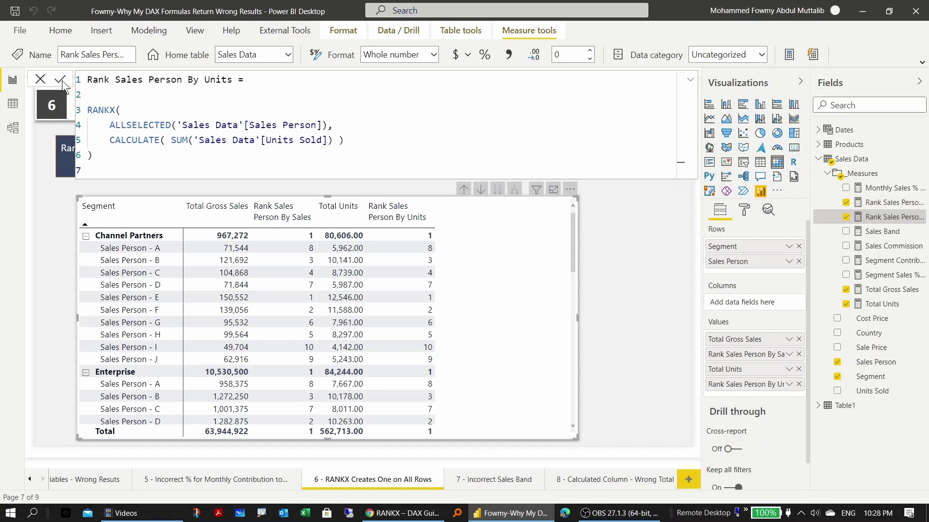
- Replace the CALCULATE expression in Rank Sales Person By Units with the [Total Units] measure and commit the formula
{"action": "left_click", "coordinate": [110, 140]}
{"action": "left_click_drag", "start_coordinate": [110, 140], "coordinate": [346, 139]}
{"action": "key", "text": "BackSpace"}
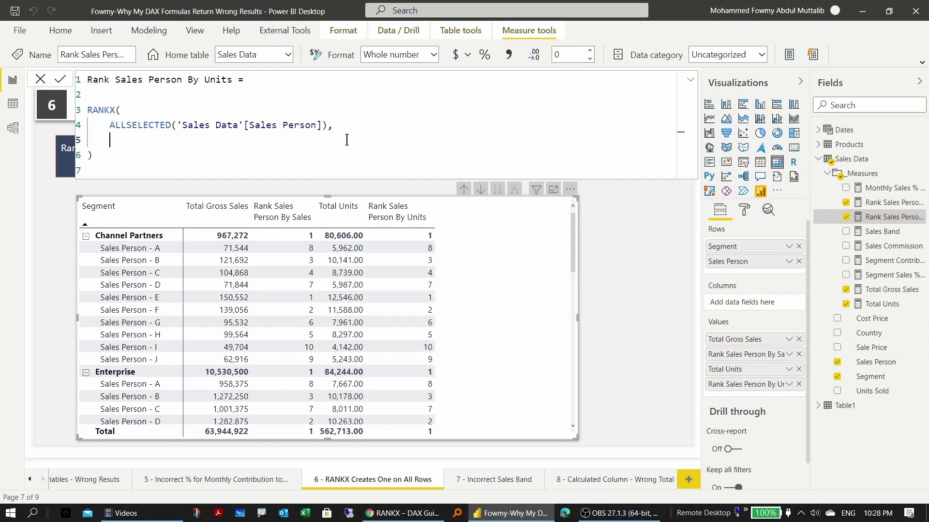
{"action": "type", "text": "[UNI"}
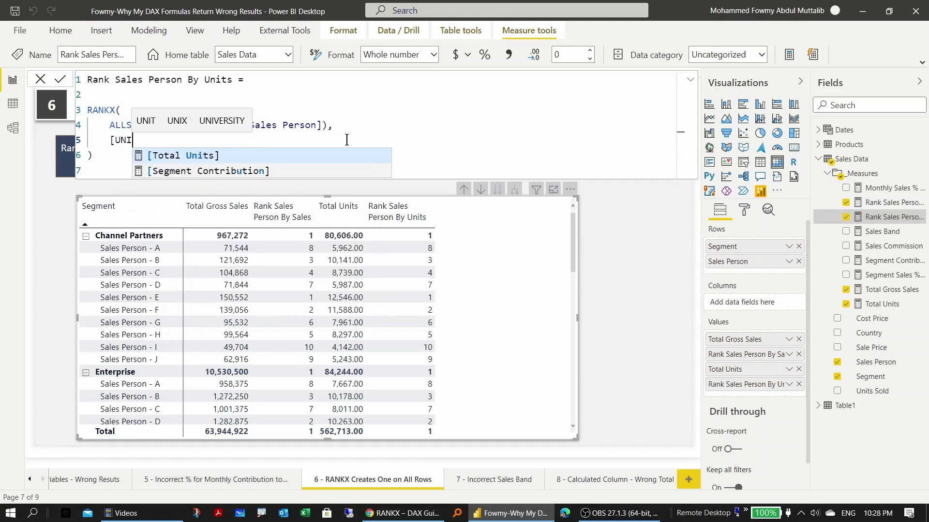
{"action": "key", "text": "Tab"}
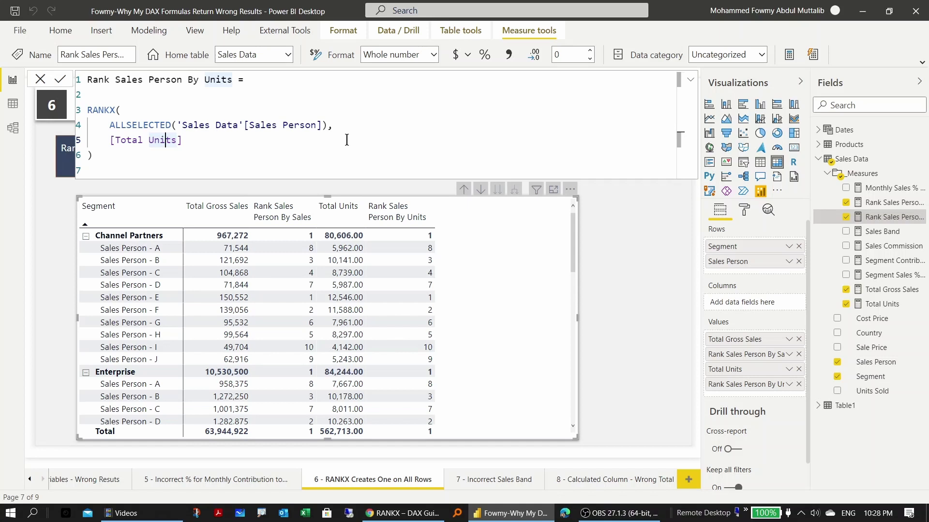
{"action": "left_click", "coordinate": [61, 80]}
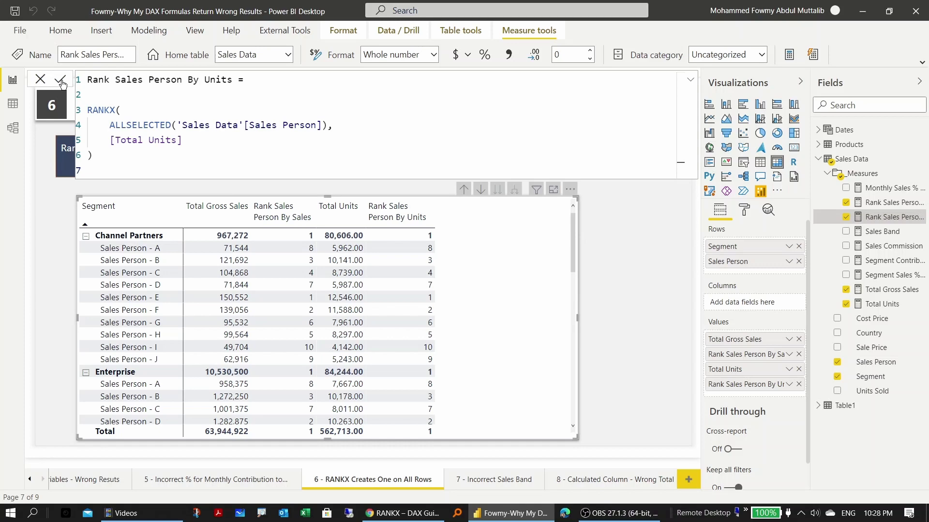
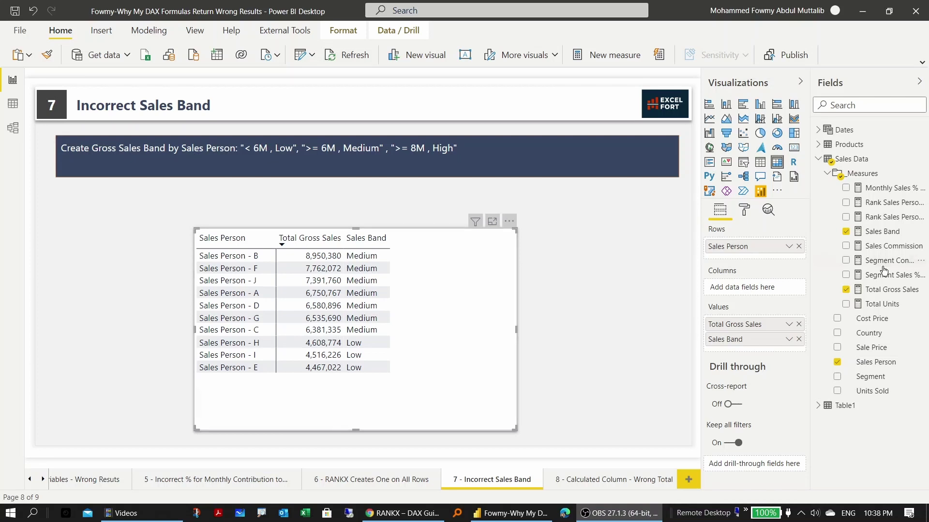
- Reorder the SWITCH conditions of the Sales Band measure to >= 8000000 "High", >= 6000000 "Medium", < 6000000 "Low"
{"action": "left_click", "coordinate": [885, 232]}
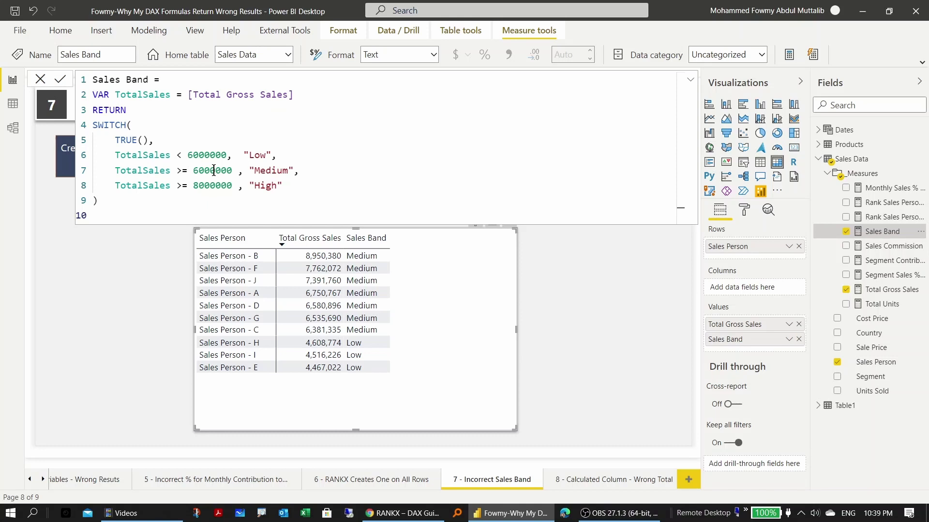
{"action": "left_click", "coordinate": [205, 185]}
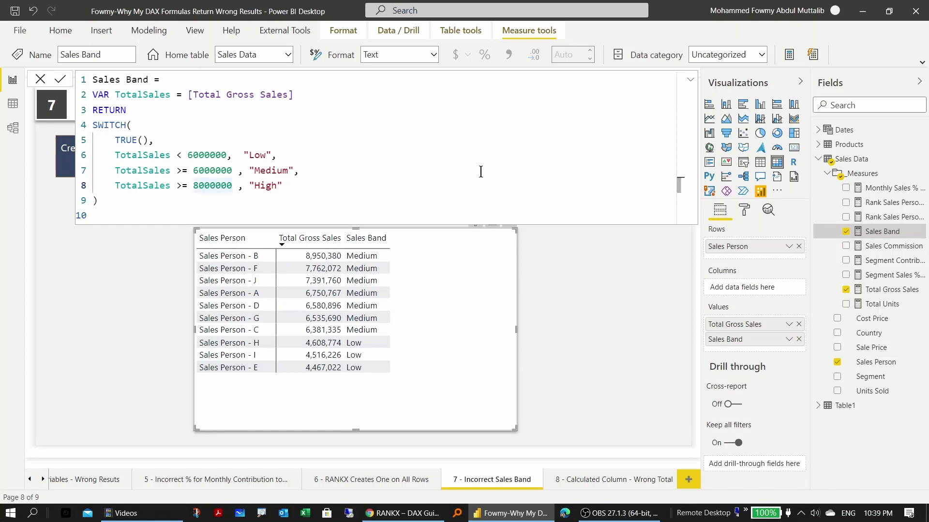
{"action": "key", "text": "alt+Up"}
{"action": "key", "text": "alt+Up"}
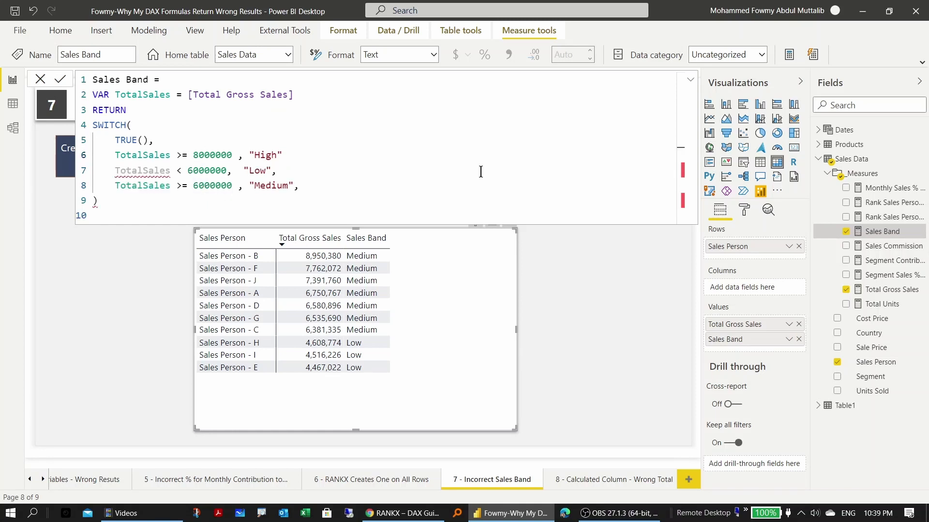
{"action": "key", "text": "Down"}
{"action": "key", "text": "Down"}
{"action": "key", "text": "alt+Up"}
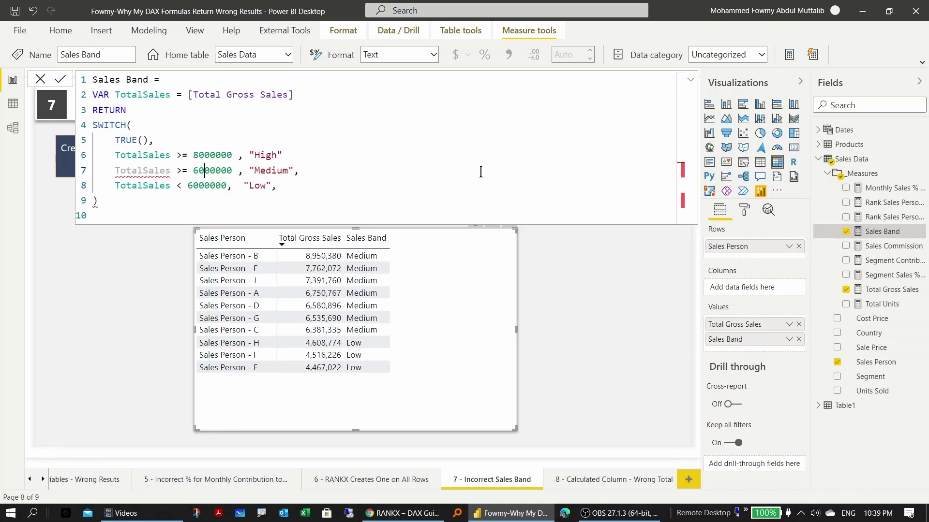
{"action": "key", "text": "Down"}
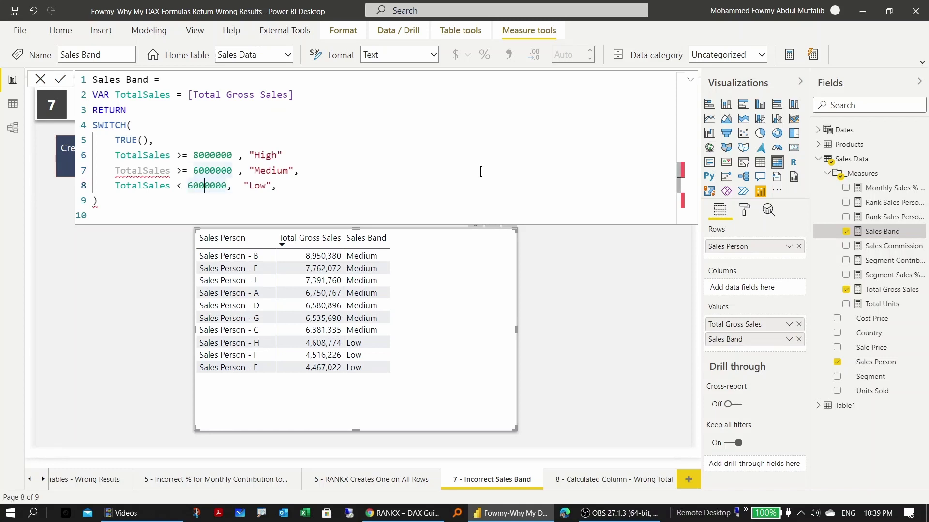
- Add a comma after "High", remove the trailing comma after "Low", and commit the Sales Band measure
{"action": "key", "text": "Up"}
{"action": "key", "text": "Up"}
{"action": "key", "text": "Right"}
{"action": "key", "text": "Right"}
{"action": "key", "text": "Right"}
{"action": "key", "text": "Right"}
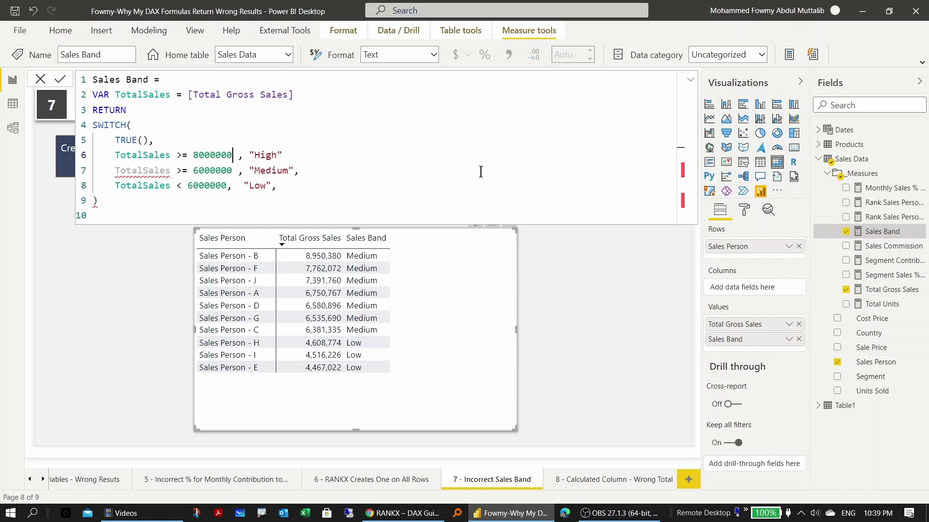
{"action": "key", "text": "ctrl+Right"}
{"action": "key", "text": "ctrl+Right"}
{"action": "key", "text": "ctrl+Right"}
{"action": "type", "text": ","}
{"action": "key", "text": "Down"}
{"action": "key", "text": "Down"}
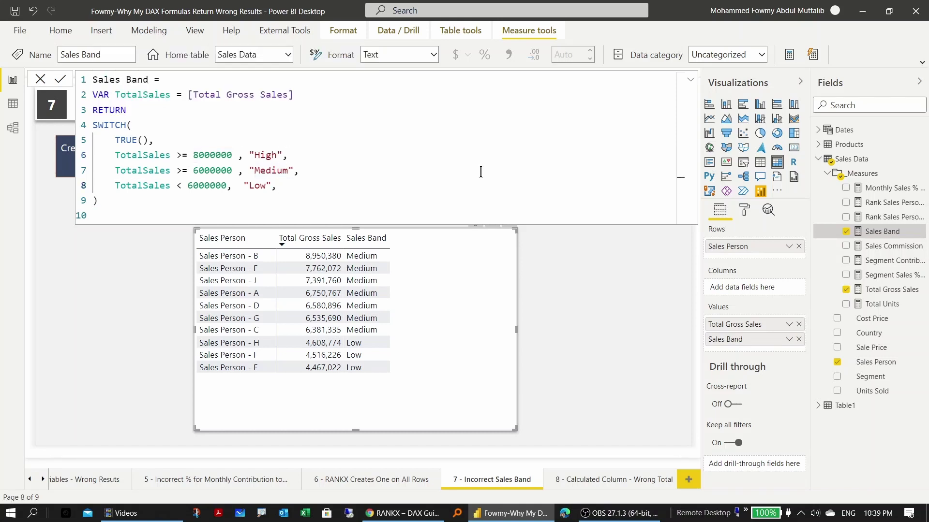
{"action": "key", "text": "BackSpace"}
{"action": "key", "text": "Up"}
{"action": "key", "text": "Up"}
{"action": "left_click", "coordinate": [61, 79]}
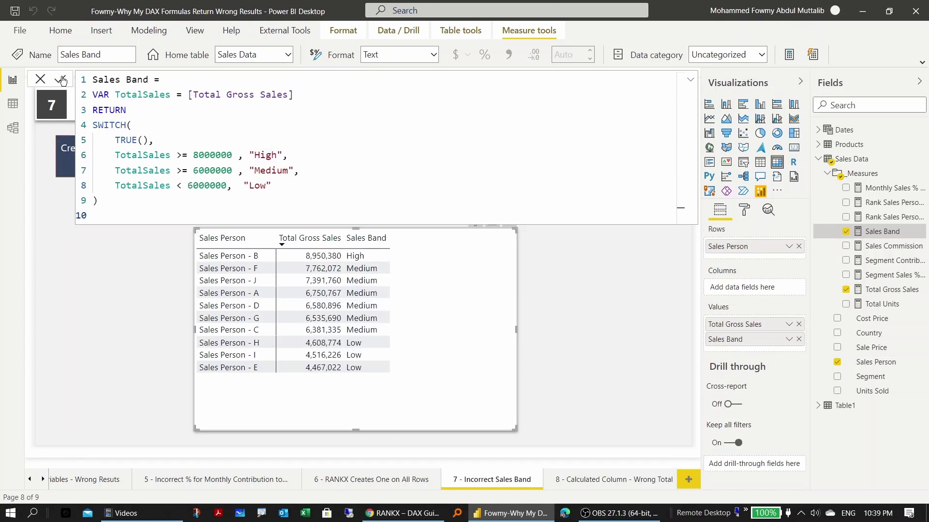